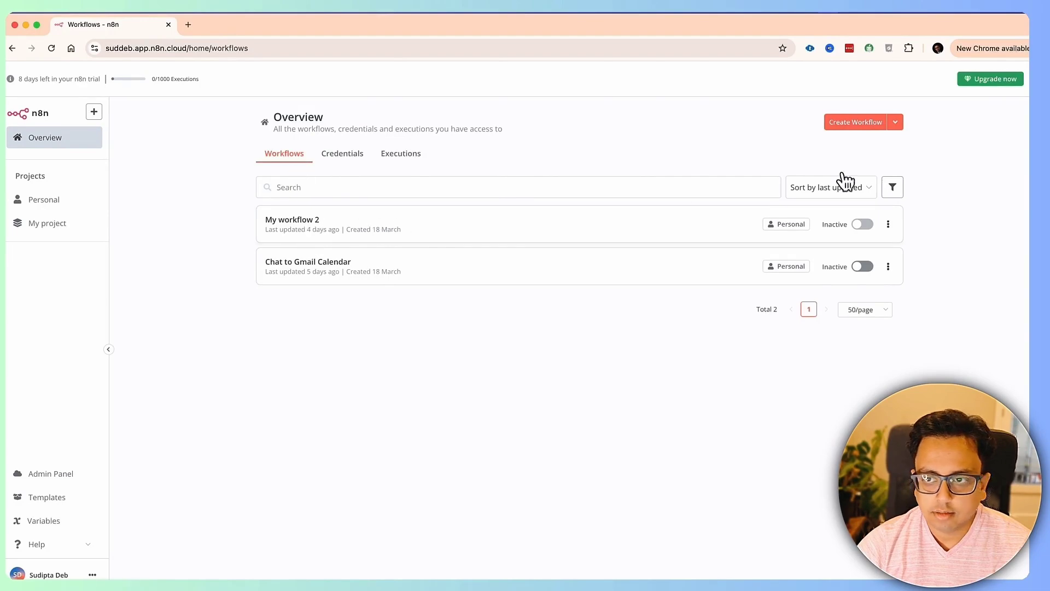
- Start a new workflow with a Google Drive Trigger firing on changes to a specific file
{"action": "left_click", "coordinate": [868, 126]}
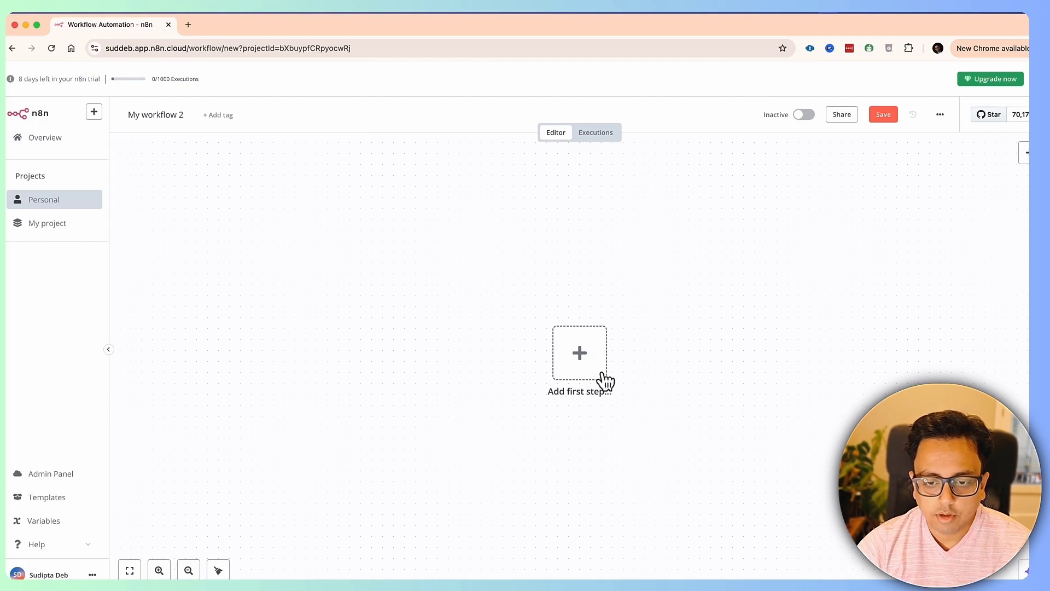
{"action": "left_click", "coordinate": [580, 356]}
{"action": "left_click", "coordinate": [914, 196]}
{"action": "type", "text": "google drive"}
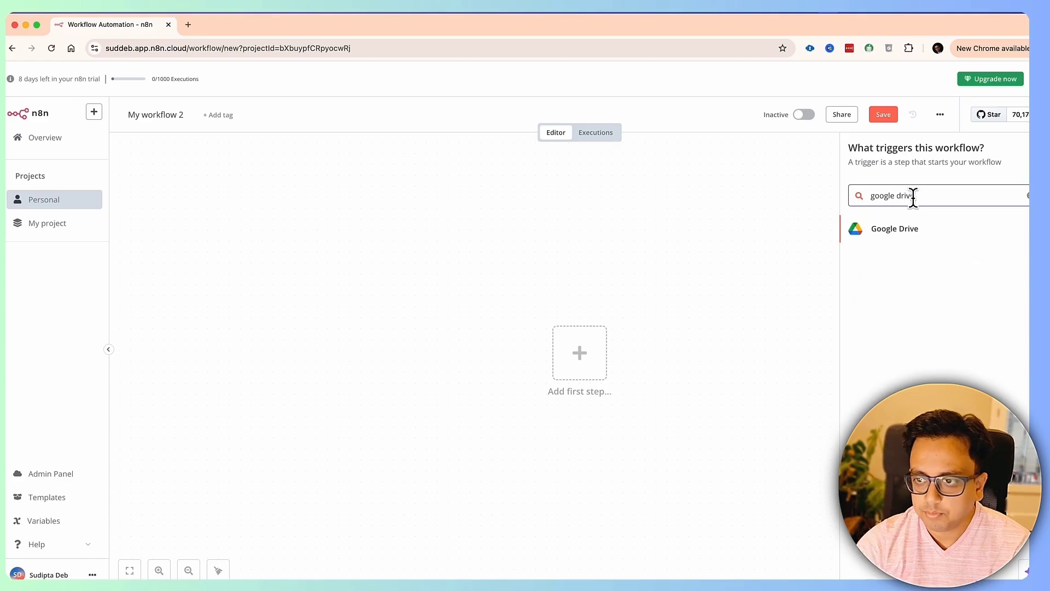
{"action": "left_click", "coordinate": [911, 238]}
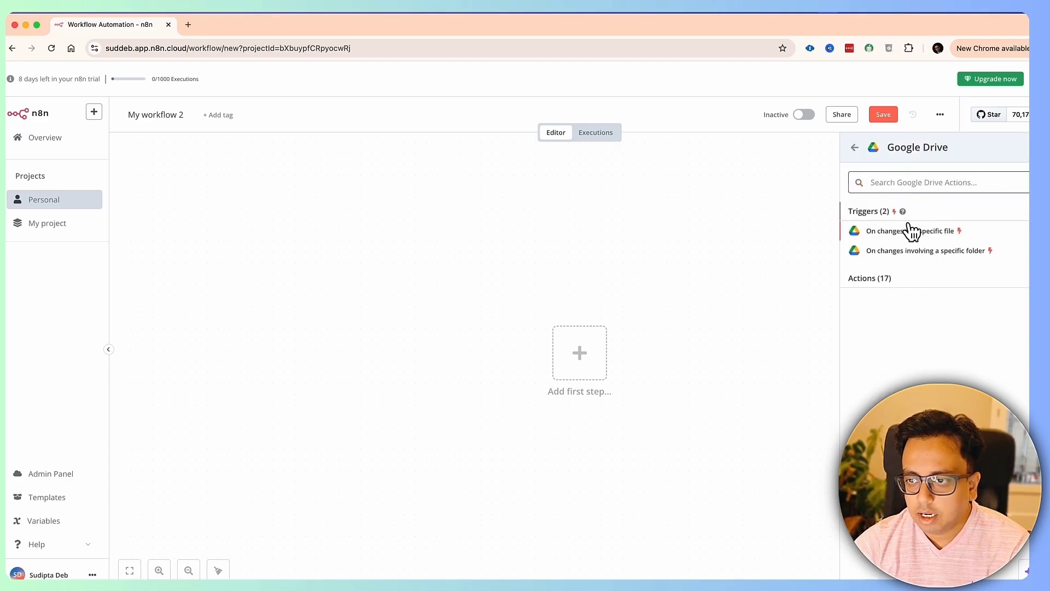
{"action": "left_click", "coordinate": [941, 236]}
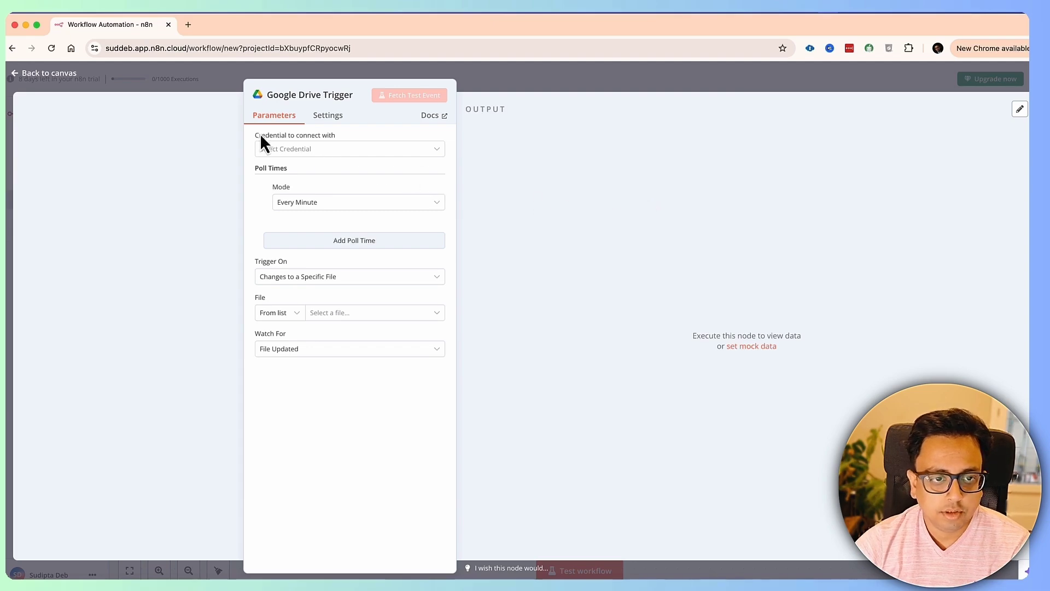
- Begin a new Google Drive credential, then load console.cloud.google.com in a new tab
{"action": "left_click", "coordinate": [273, 153]}
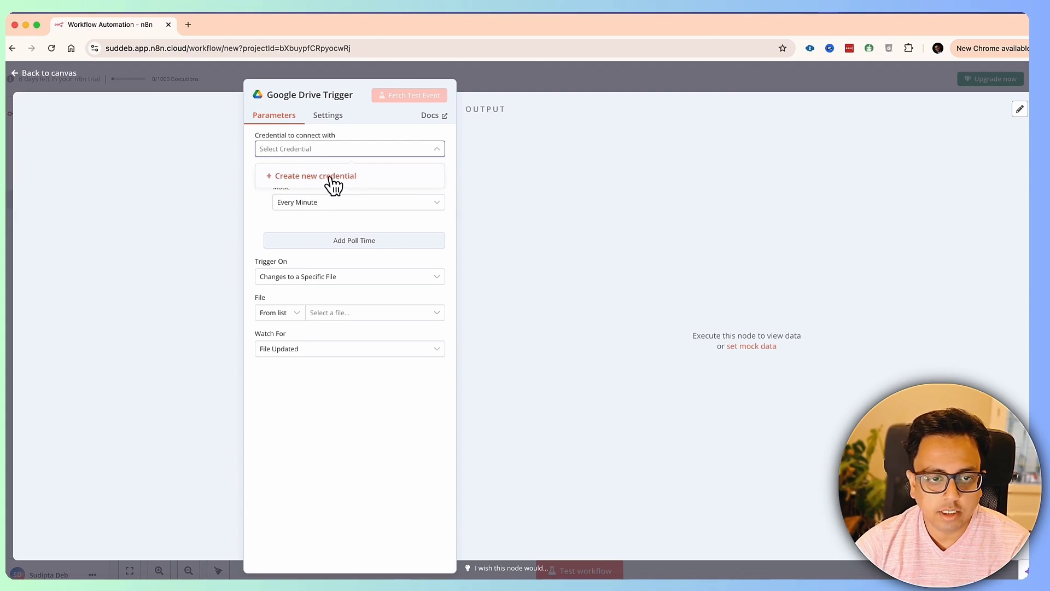
{"action": "left_click", "coordinate": [331, 178]}
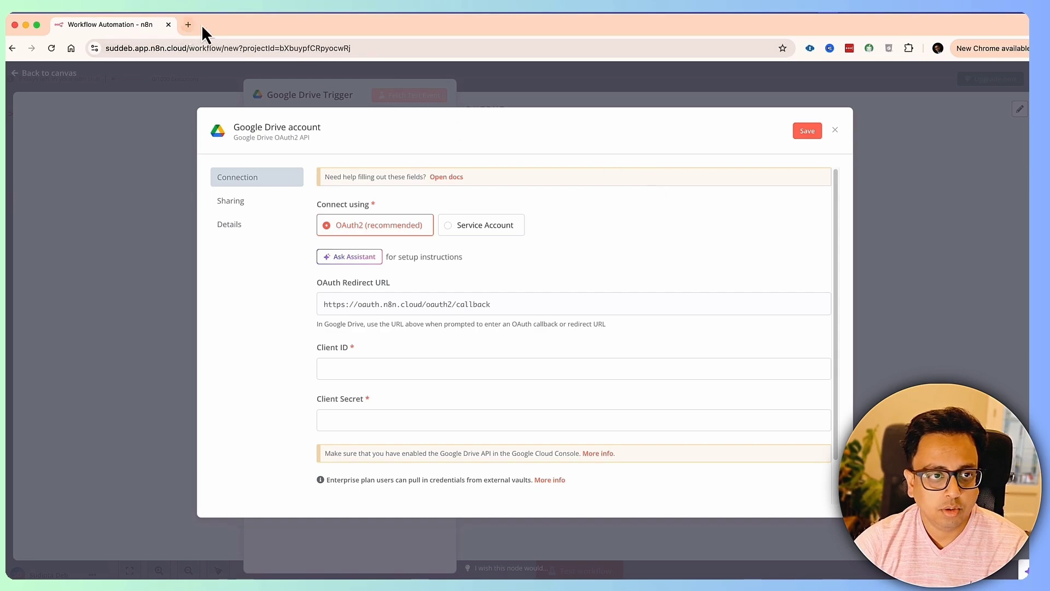
{"action": "left_click", "coordinate": [187, 24]}
{"action": "type", "text": "https://console.cloud.google.com/"}
{"action": "key", "text": "Return"}
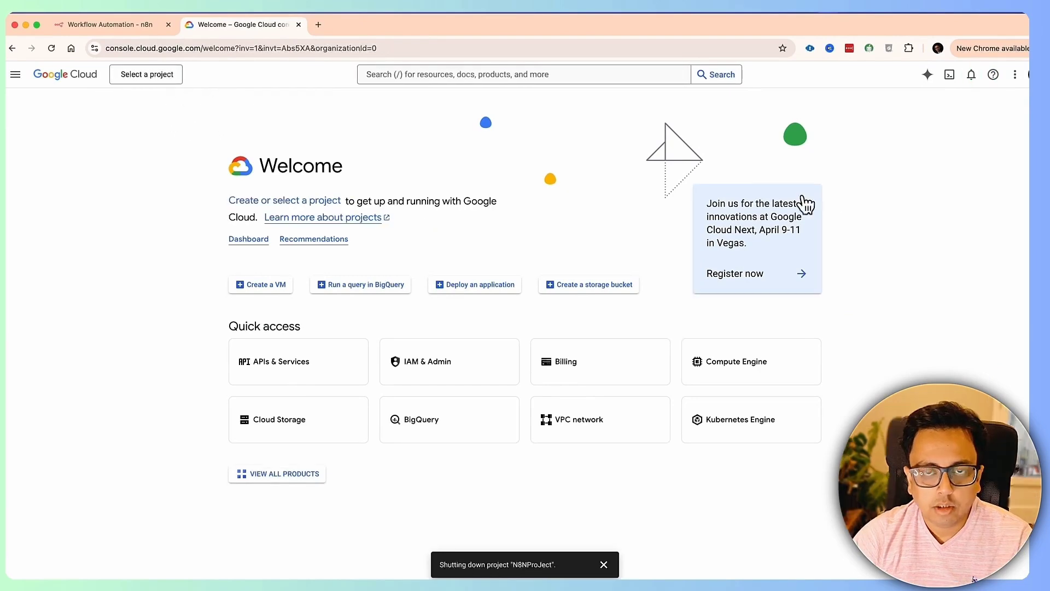
- Create a new Google Cloud project named MyN8nProject from the project picker
{"action": "left_click", "coordinate": [148, 81]}
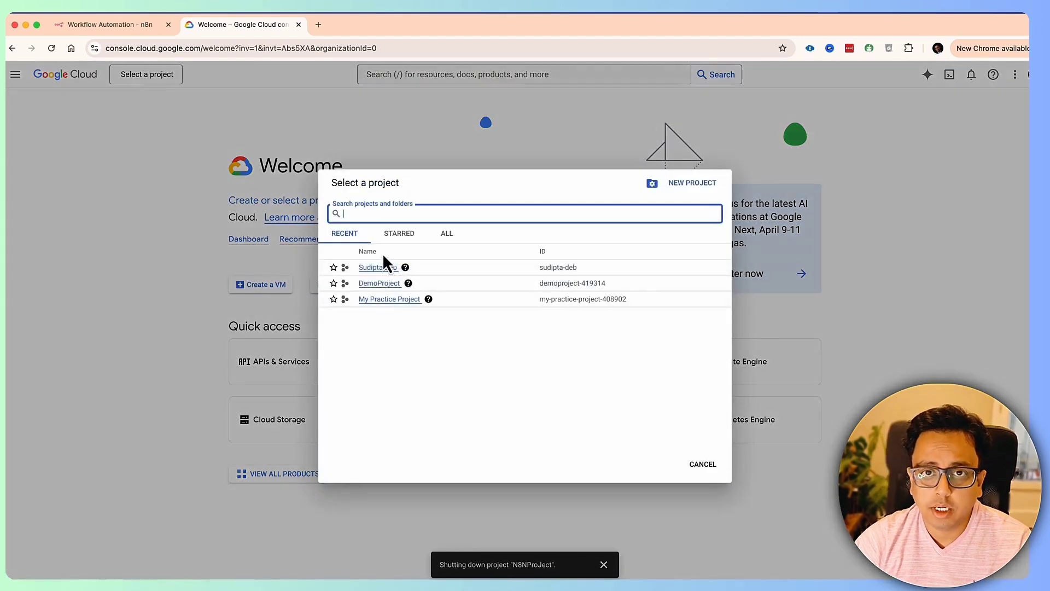
{"action": "left_click", "coordinate": [692, 184]}
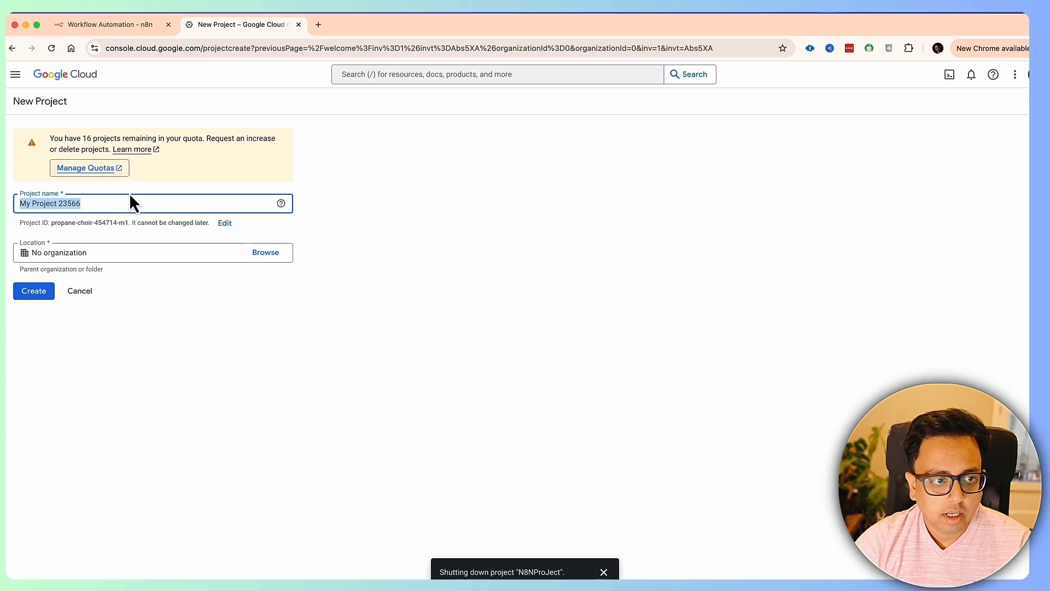
{"action": "type", "text": "My"}
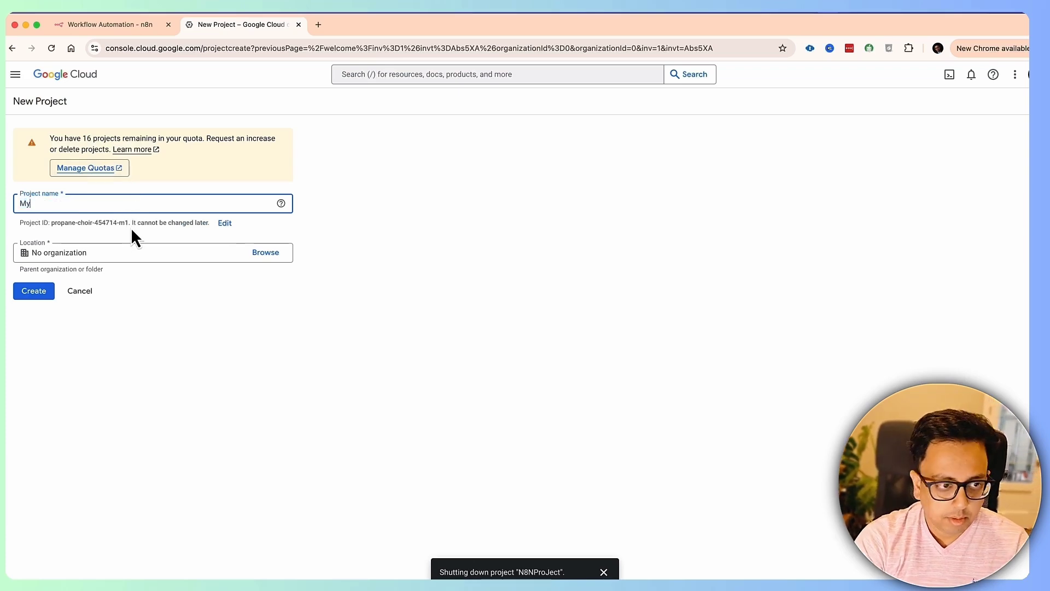
{"action": "type", "text": "N8nP"}
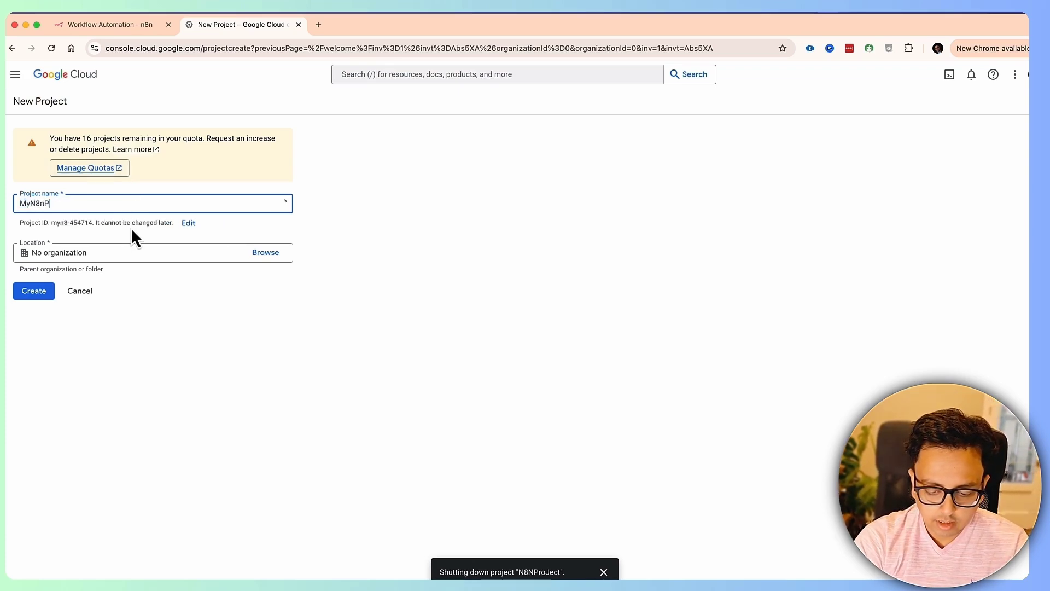
{"action": "type", "text": "roject"}
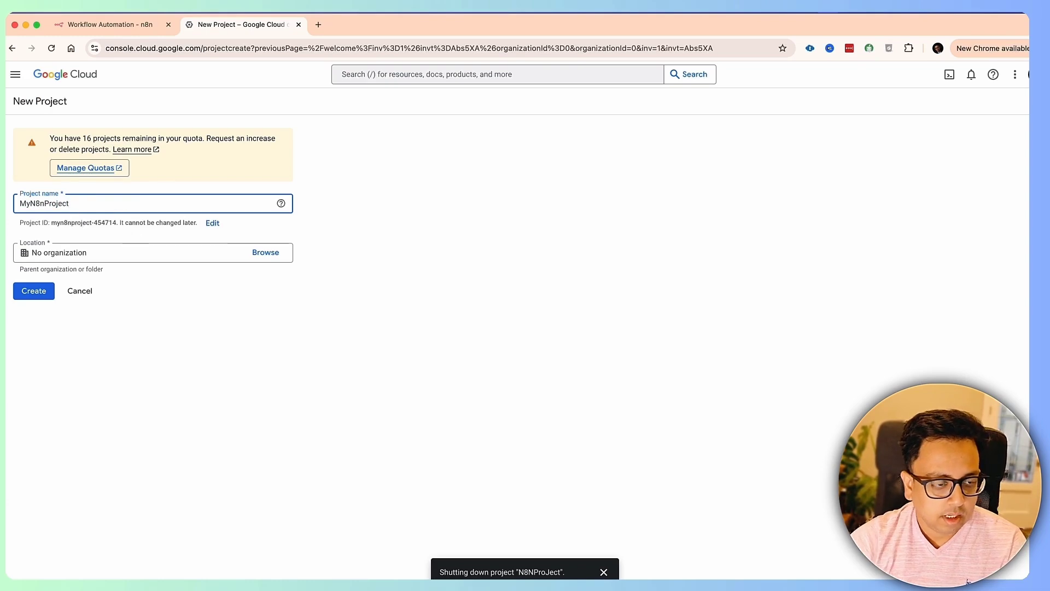
{"action": "left_click", "coordinate": [39, 293]}
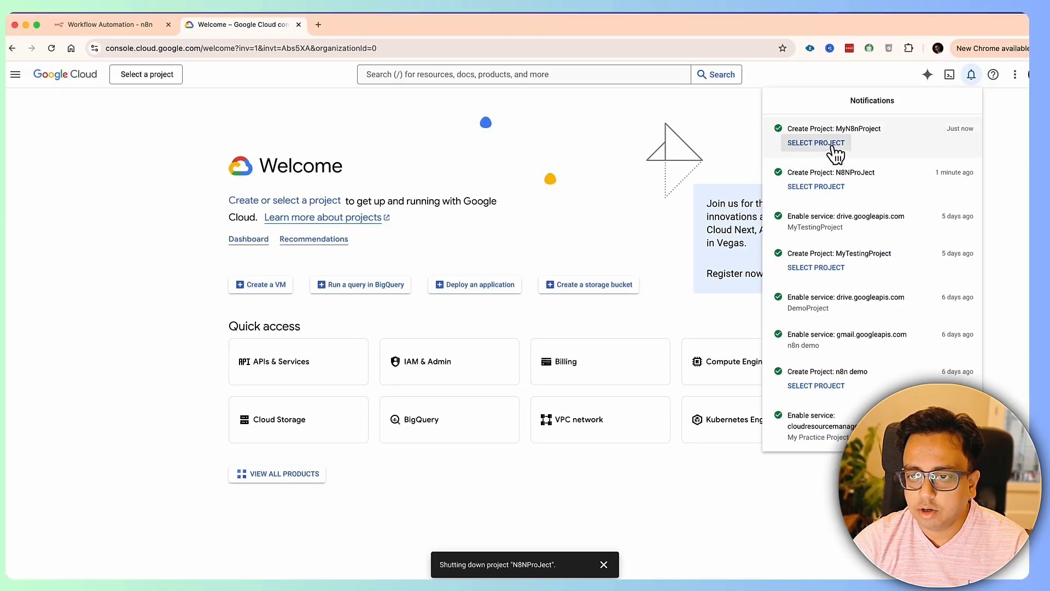
- Switch the console to MyN8nProject and go to its APIs & Services dashboard
{"action": "left_click", "coordinate": [155, 74]}
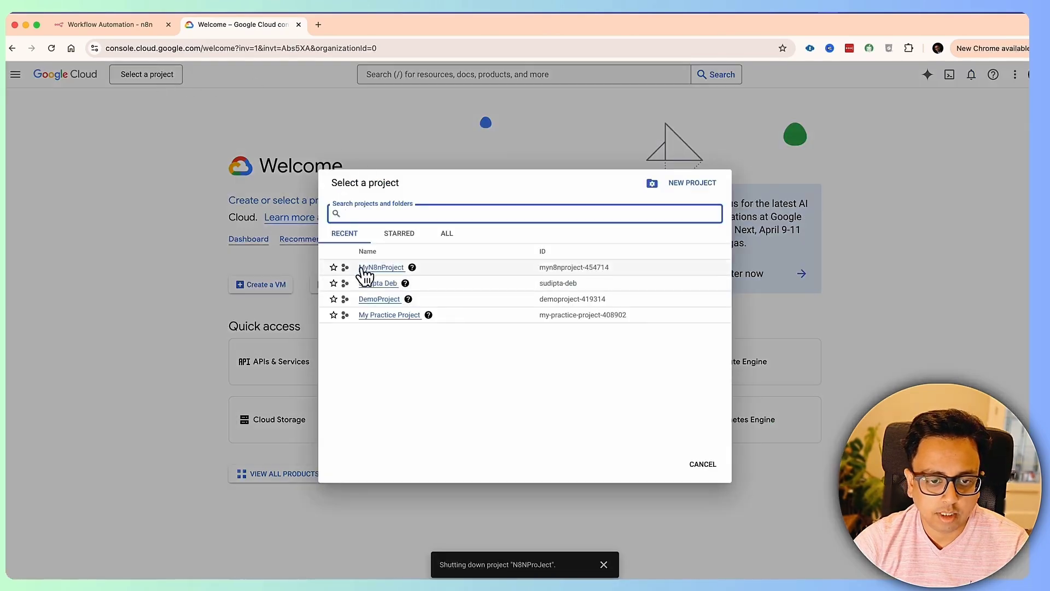
{"action": "left_click", "coordinate": [383, 268]}
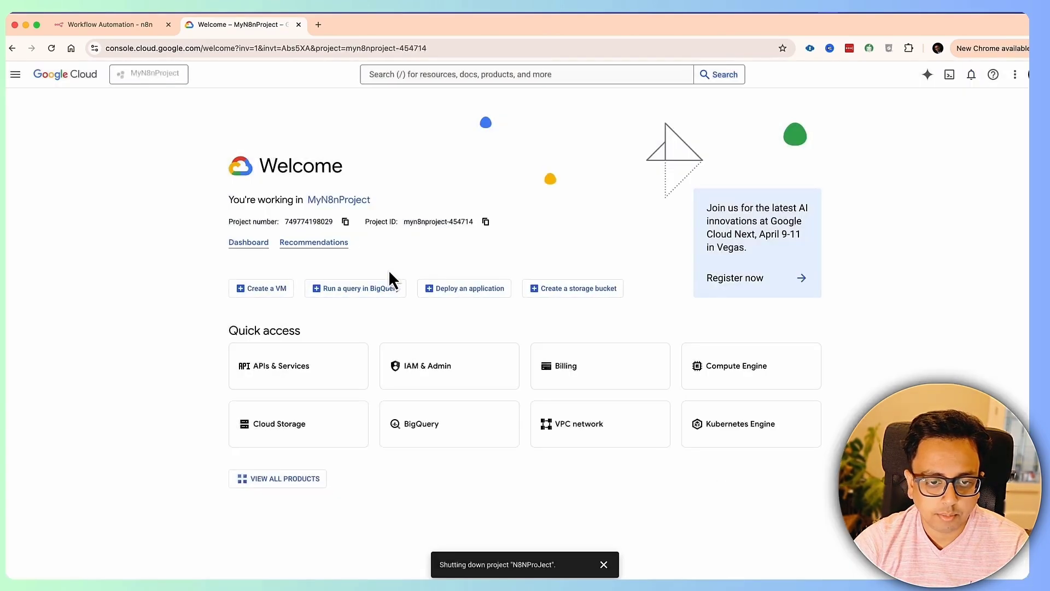
{"action": "left_click", "coordinate": [18, 75]}
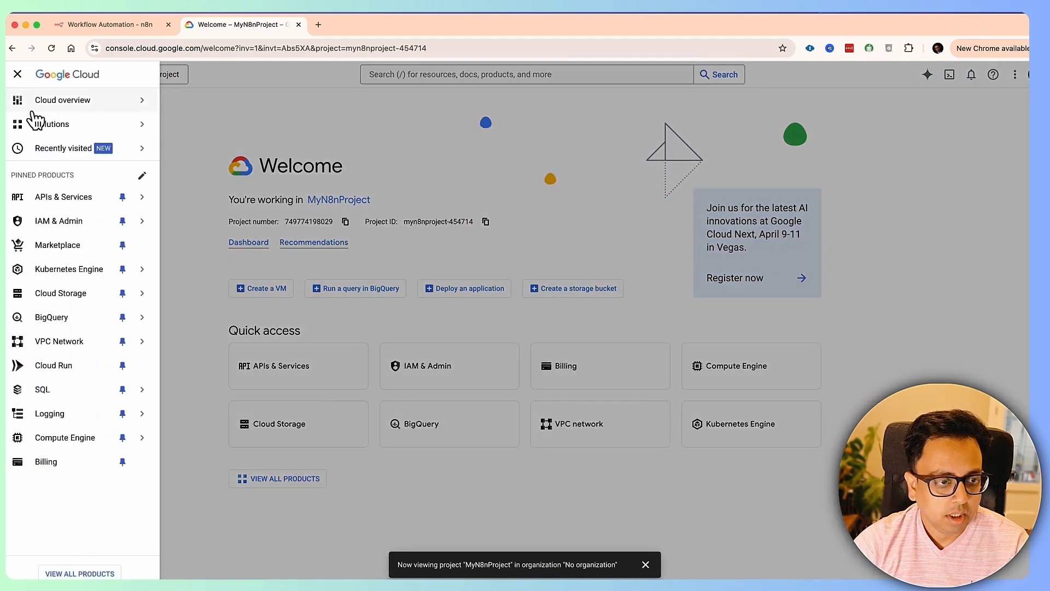
{"action": "mouse_move", "coordinate": [103, 206]}
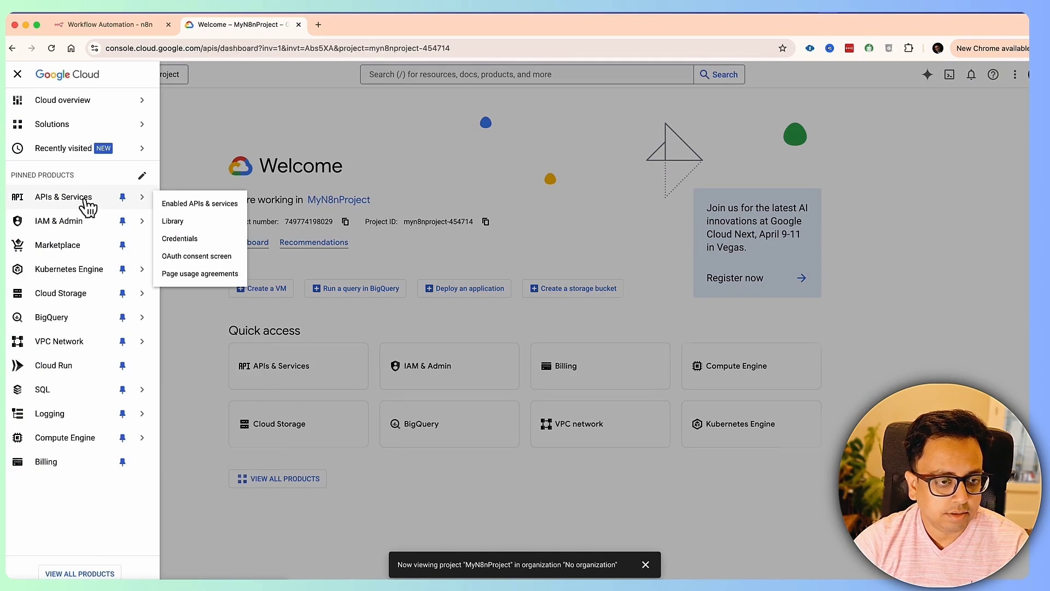
{"action": "left_click", "coordinate": [86, 200]}
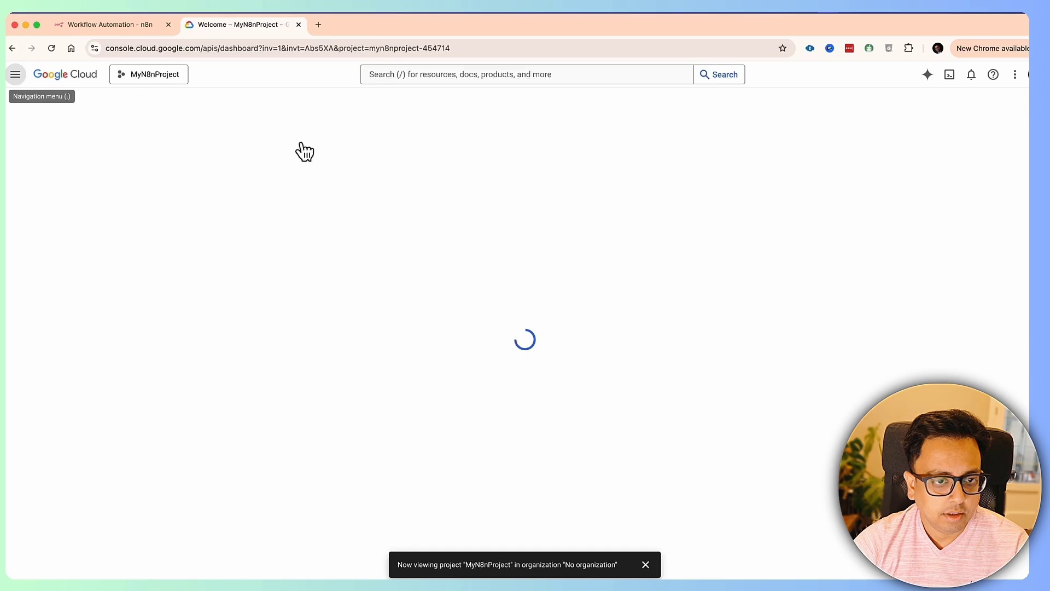
- Open the OAuth consent screen setup and start entering the app name N8N
{"action": "mouse_move", "coordinate": [66, 230]}
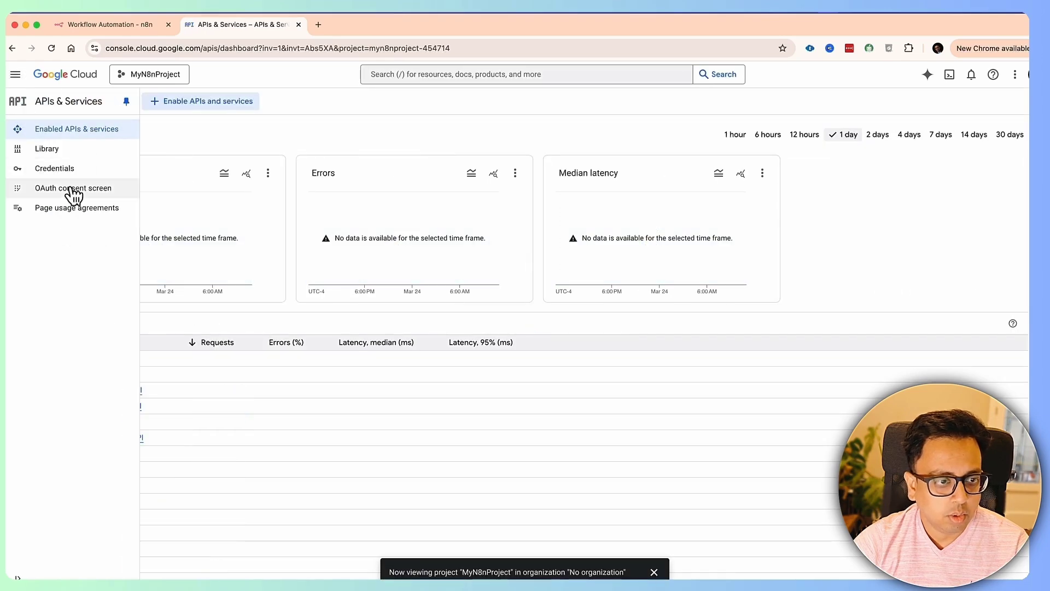
{"action": "left_click", "coordinate": [110, 190]}
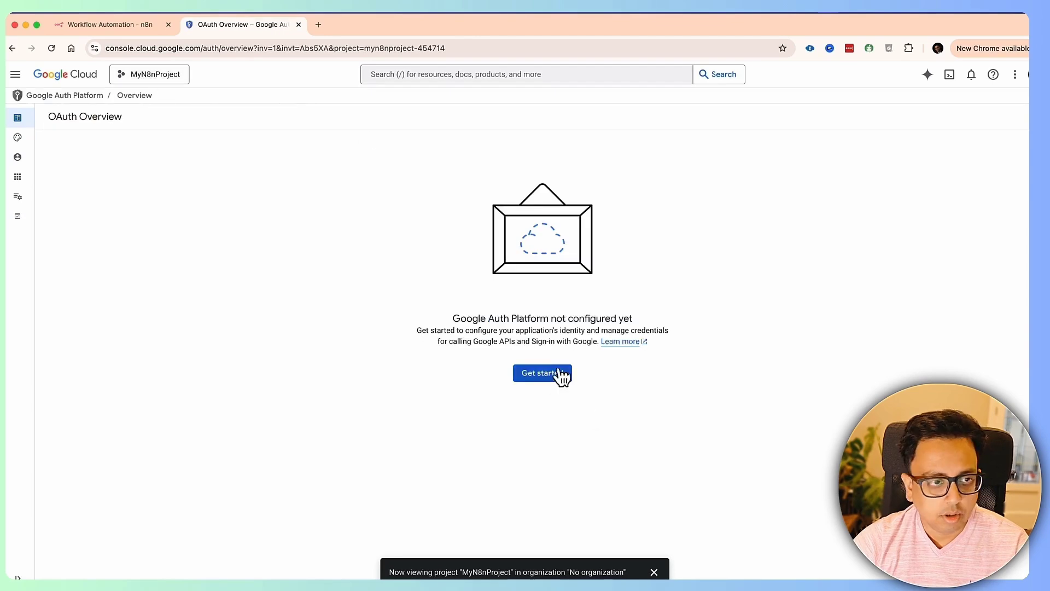
{"action": "left_click", "coordinate": [554, 375]}
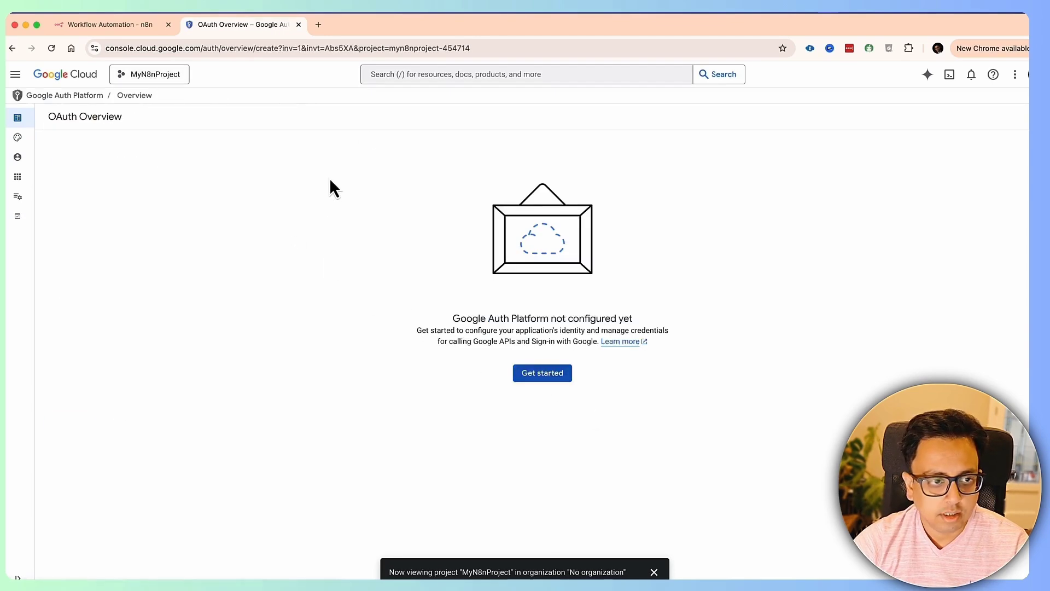
{"action": "left_click", "coordinate": [159, 186]}
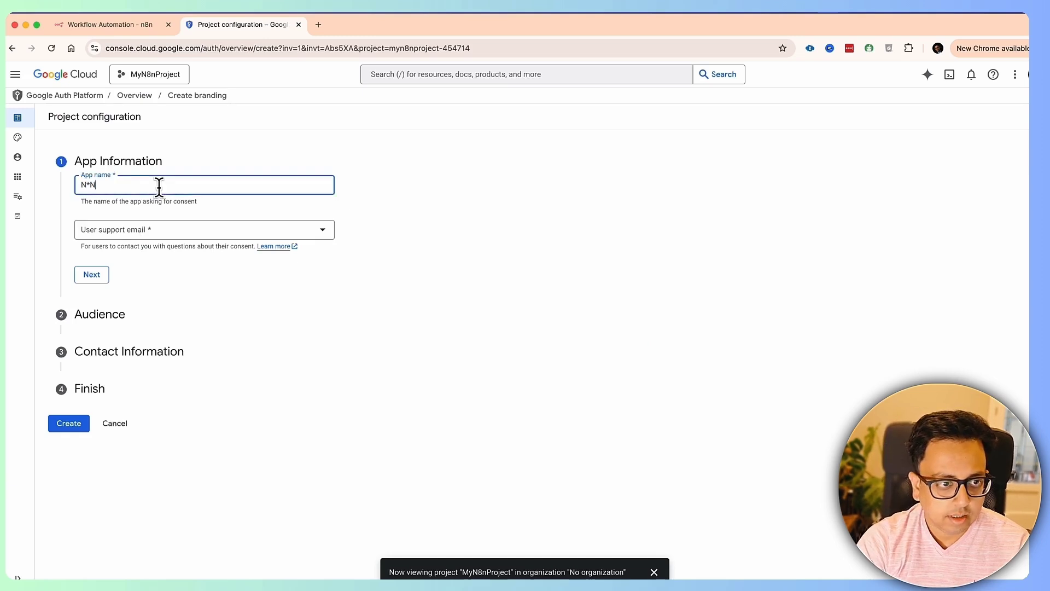
{"action": "key", "text": "Tab"}
{"action": "key", "text": "Down"}
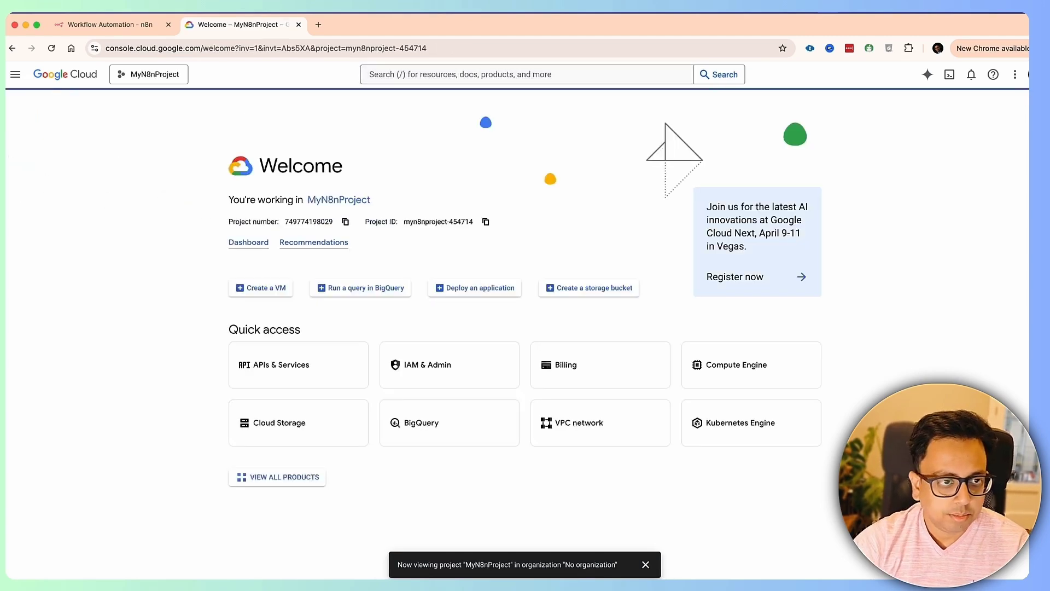
- Restart the Google Auth Platform setup with app name N8N and the account's support email
{"action": "left_click", "coordinate": [14, 75]}
{"action": "mouse_move", "coordinate": [53, 220]}
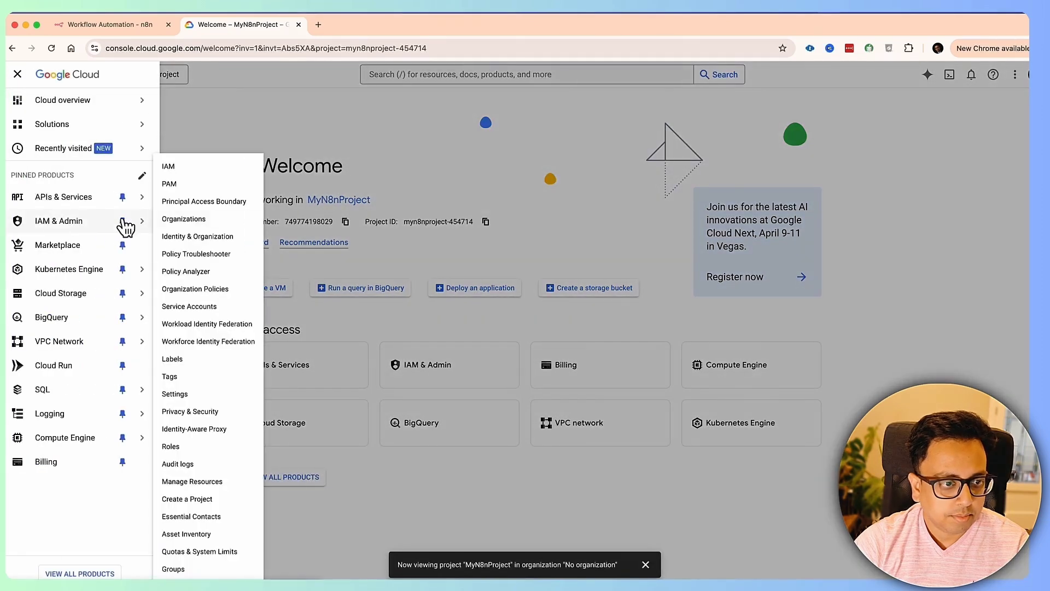
{"action": "mouse_move", "coordinate": [82, 198]}
{"action": "left_click", "coordinate": [197, 256]}
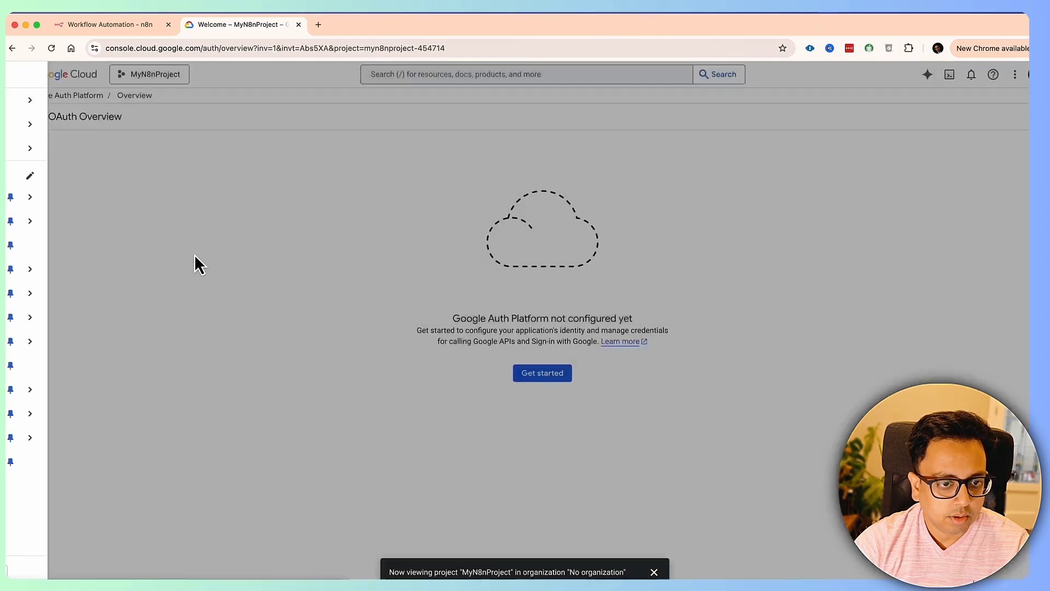
{"action": "left_click", "coordinate": [555, 371]}
{"action": "left_click", "coordinate": [151, 184]}
{"action": "key", "text": "Tab"}
{"action": "left_click", "coordinate": [159, 236]}
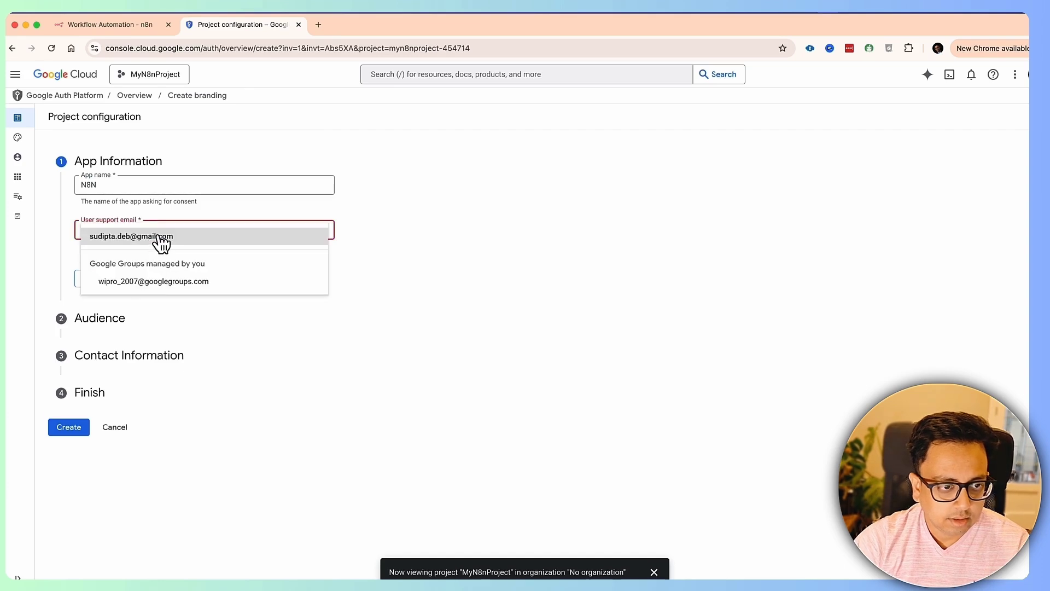
{"action": "left_click", "coordinate": [152, 239]}
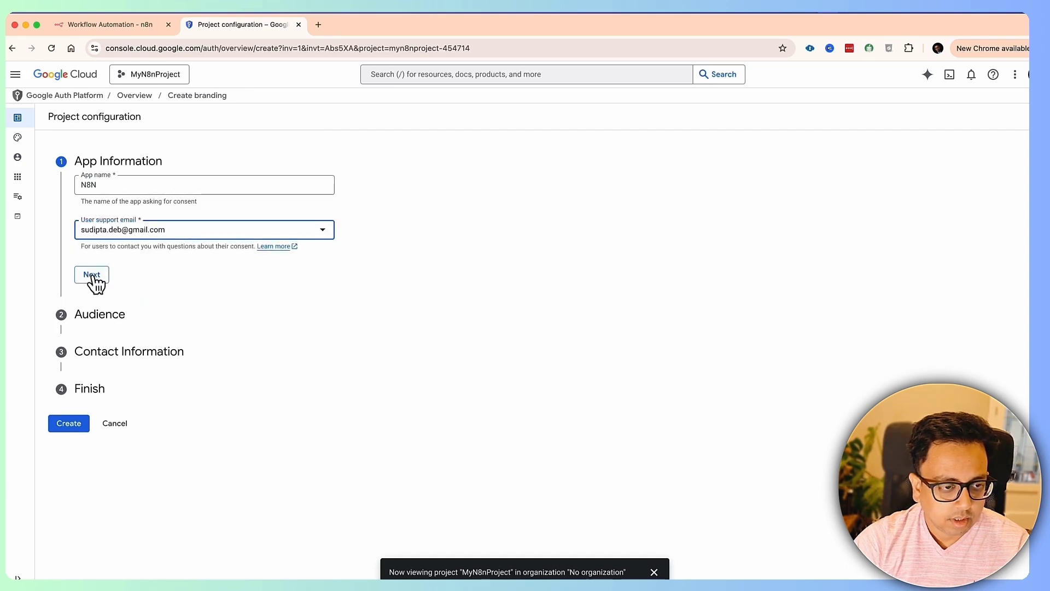
{"action": "left_click", "coordinate": [93, 275]}
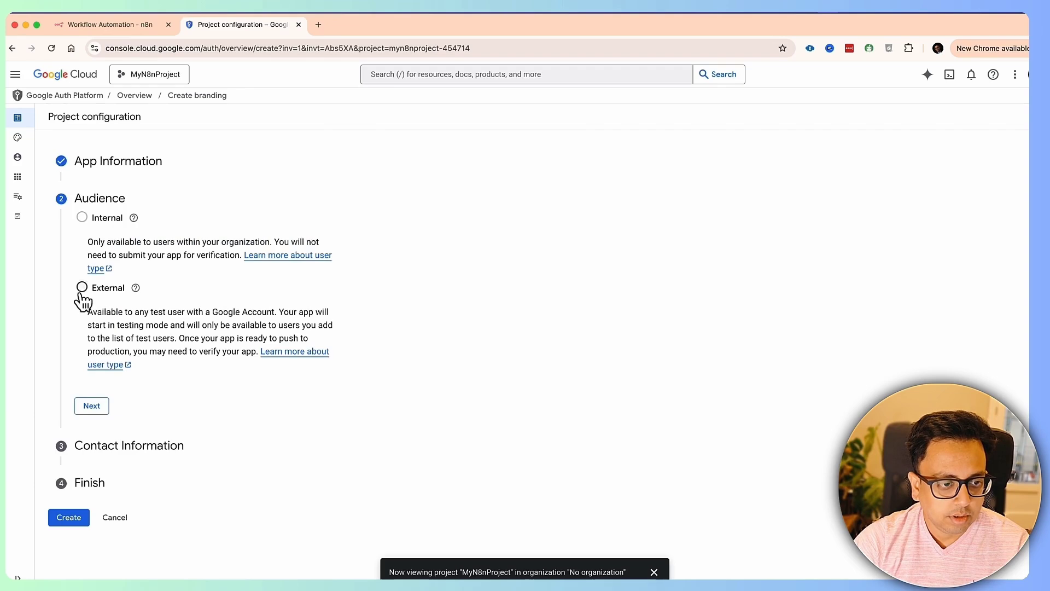
- Create the OAuth configuration with External audience, a contact email, and the user data policy accepted
{"action": "left_click", "coordinate": [82, 290]}
{"action": "left_click", "coordinate": [92, 409]}
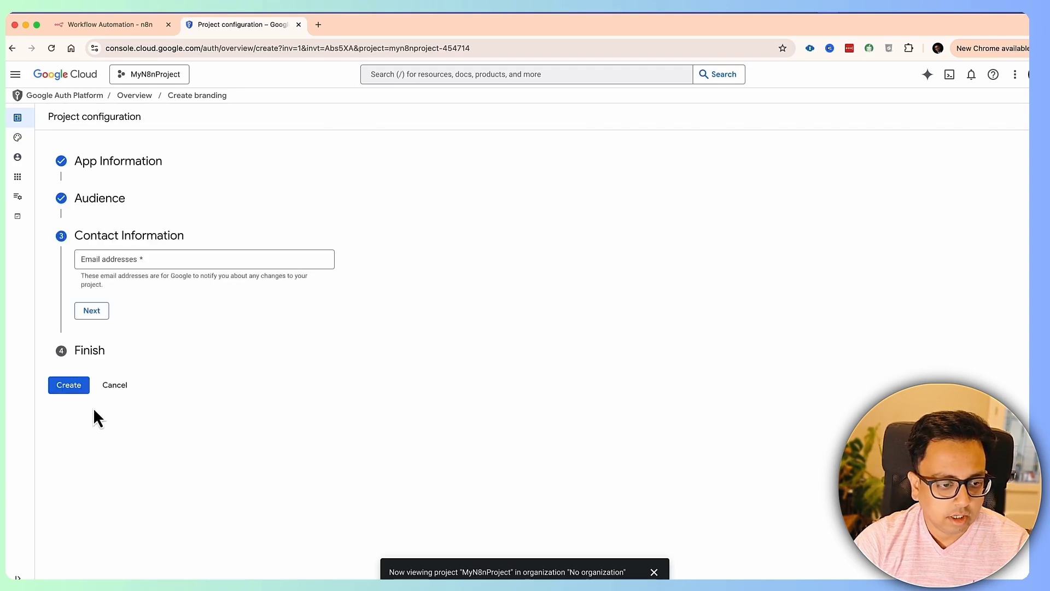
{"action": "left_click", "coordinate": [149, 260]}
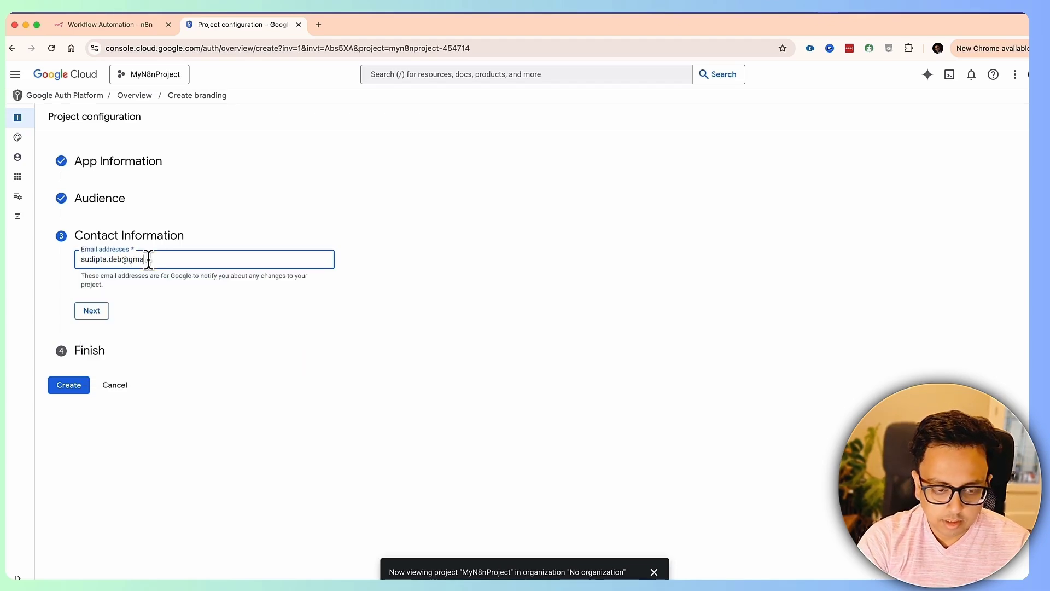
{"action": "left_click", "coordinate": [103, 312]}
{"action": "left_click", "coordinate": [82, 290]}
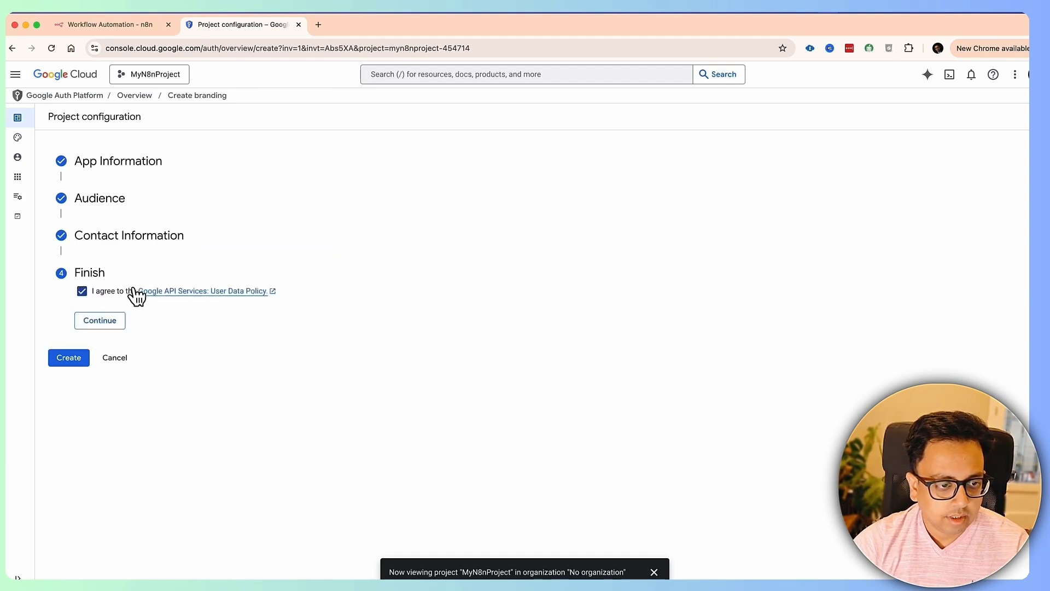
{"action": "left_click", "coordinate": [98, 323]}
{"action": "left_click", "coordinate": [76, 310]}
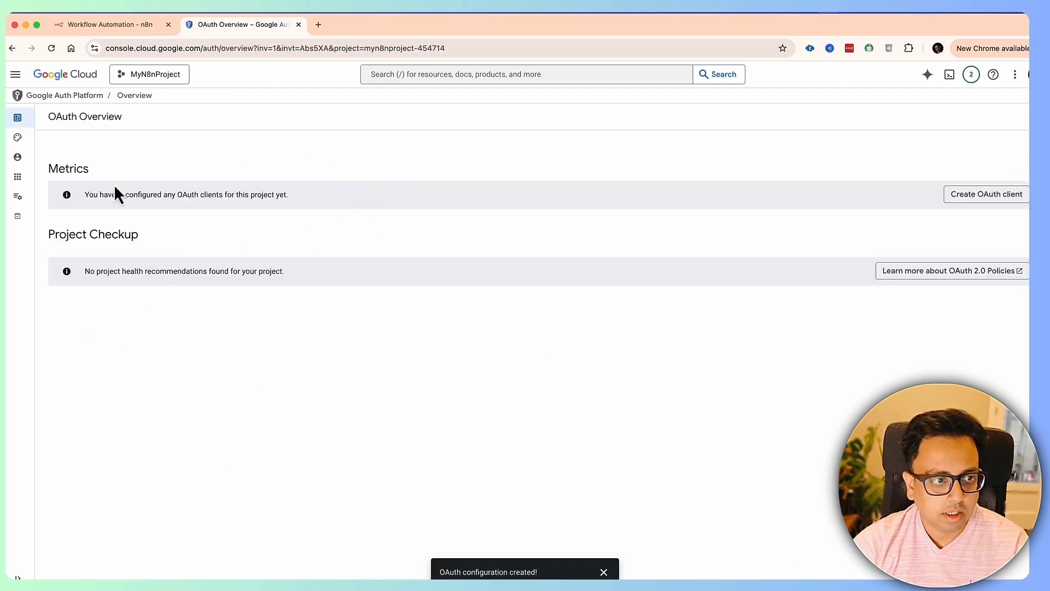
- Go to the OAuth Clients list and start creating a new client
{"action": "mouse_move", "coordinate": [22, 146]}
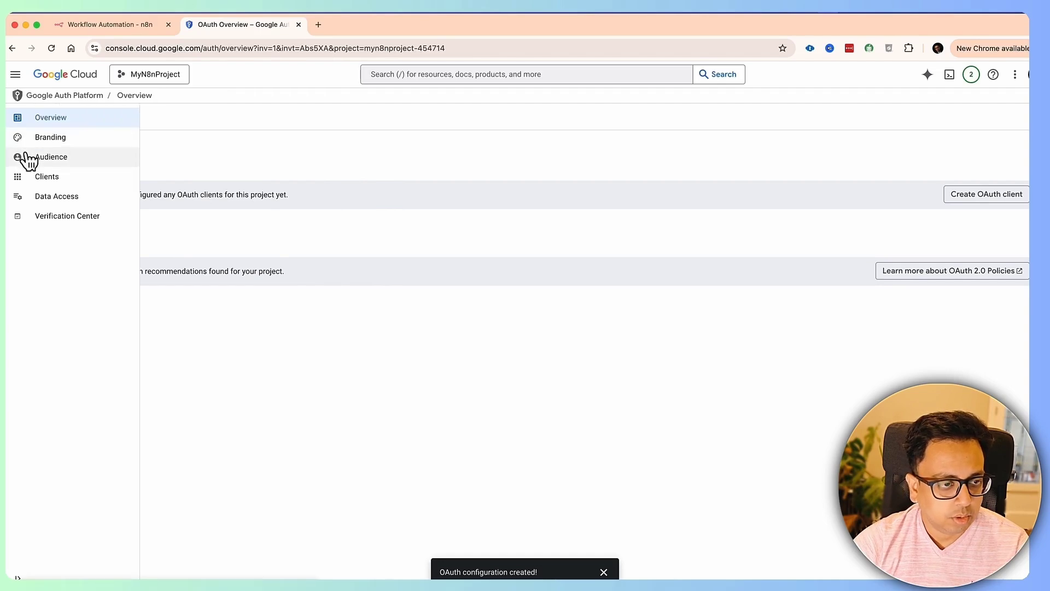
{"action": "left_click", "coordinate": [38, 178]}
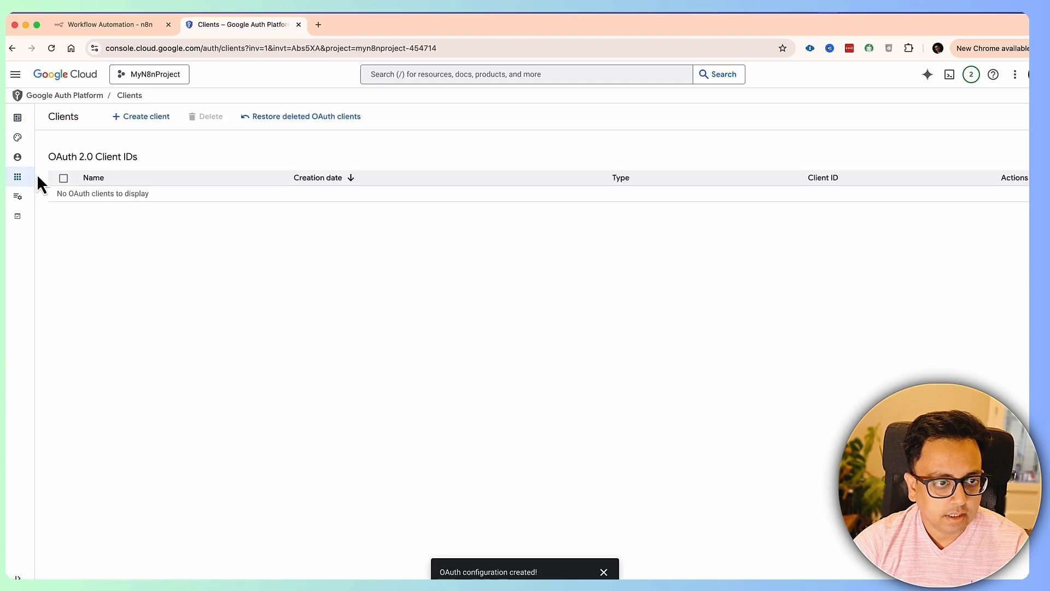
{"action": "left_click", "coordinate": [137, 123]}
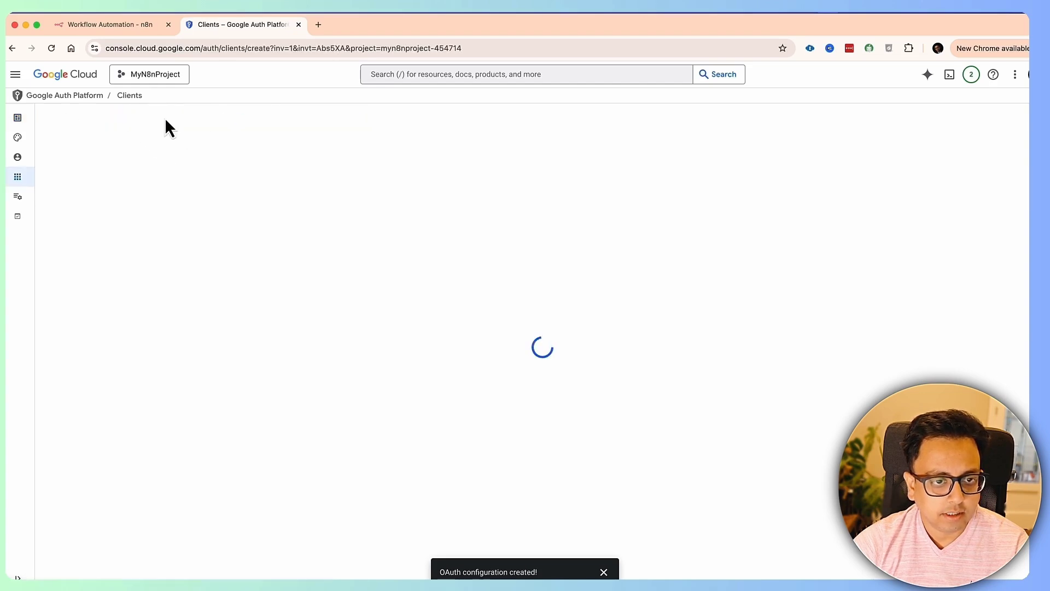
- Choose Web application as the client type, then return to Clients and restart client creation
{"action": "left_click", "coordinate": [145, 201]}
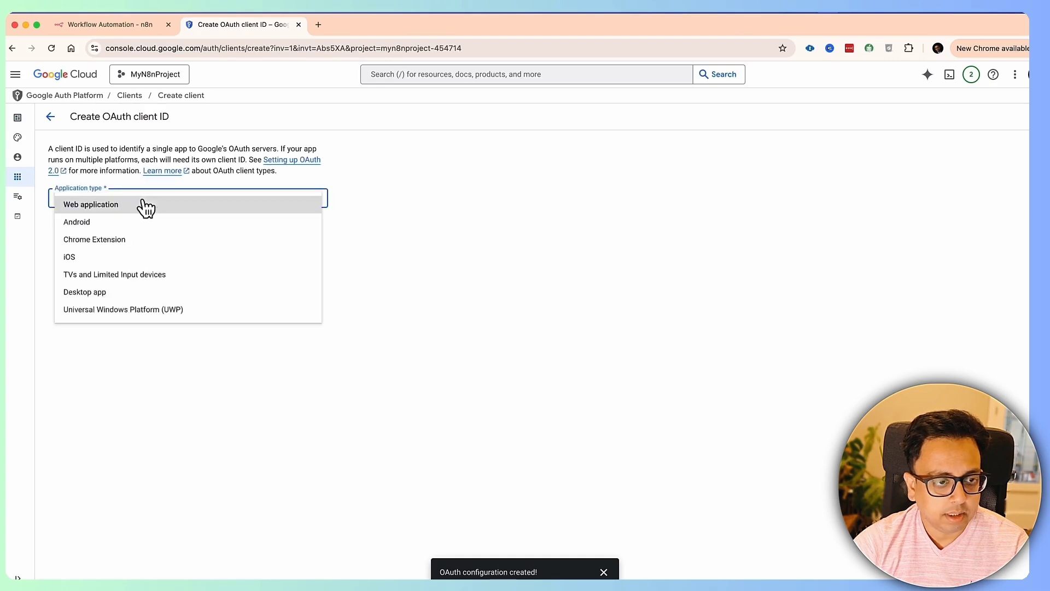
{"action": "left_click", "coordinate": [138, 207]}
{"action": "left_click", "coordinate": [141, 231]}
{"action": "key", "text": "super+a"}
{"action": "left_click", "coordinate": [18, 216]}
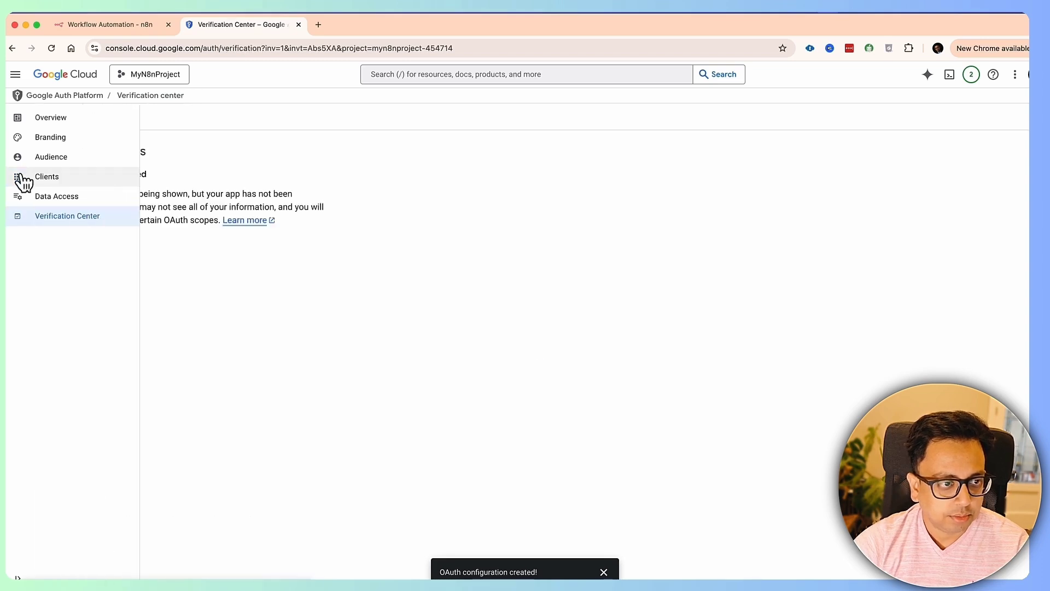
{"action": "left_click", "coordinate": [41, 177]}
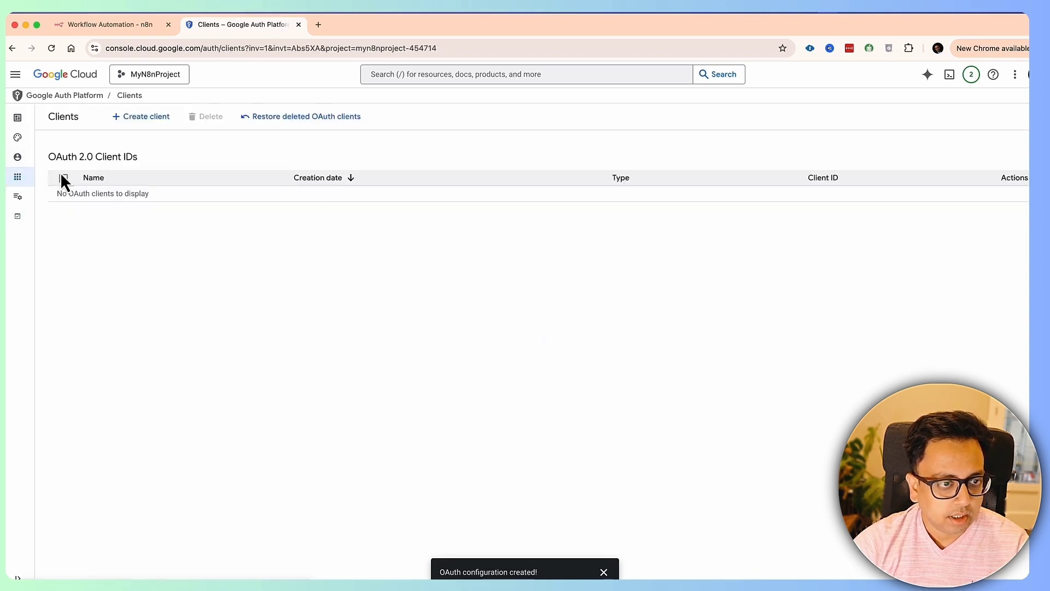
{"action": "left_click", "coordinate": [142, 115]}
- Set the client to Web application, rename it N8NClient, and add an empty redirect URI row
{"action": "left_click", "coordinate": [191, 199]}
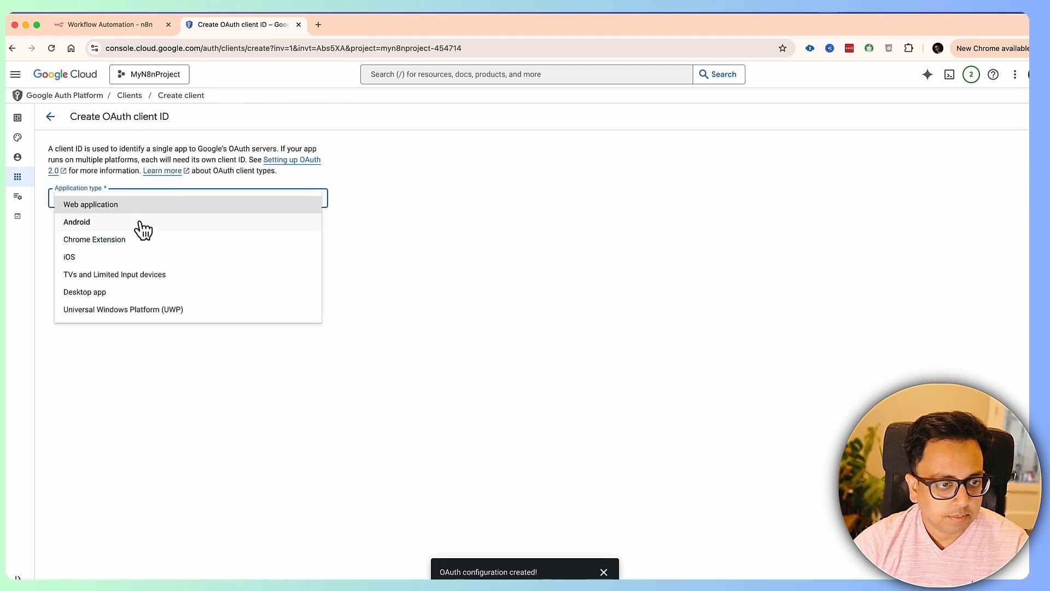
{"action": "left_click", "coordinate": [141, 206]}
{"action": "left_click", "coordinate": [121, 229]}
{"action": "left_click_drag", "start_coordinate": [121, 229], "coordinate": [63, 229]}
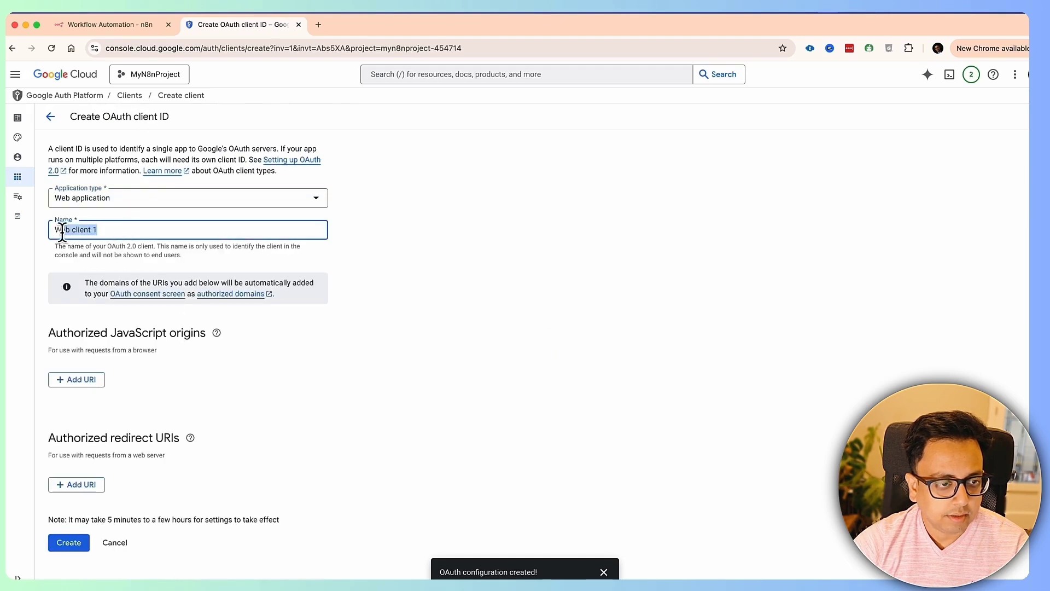
{"action": "type", "text": "N8NClient"}
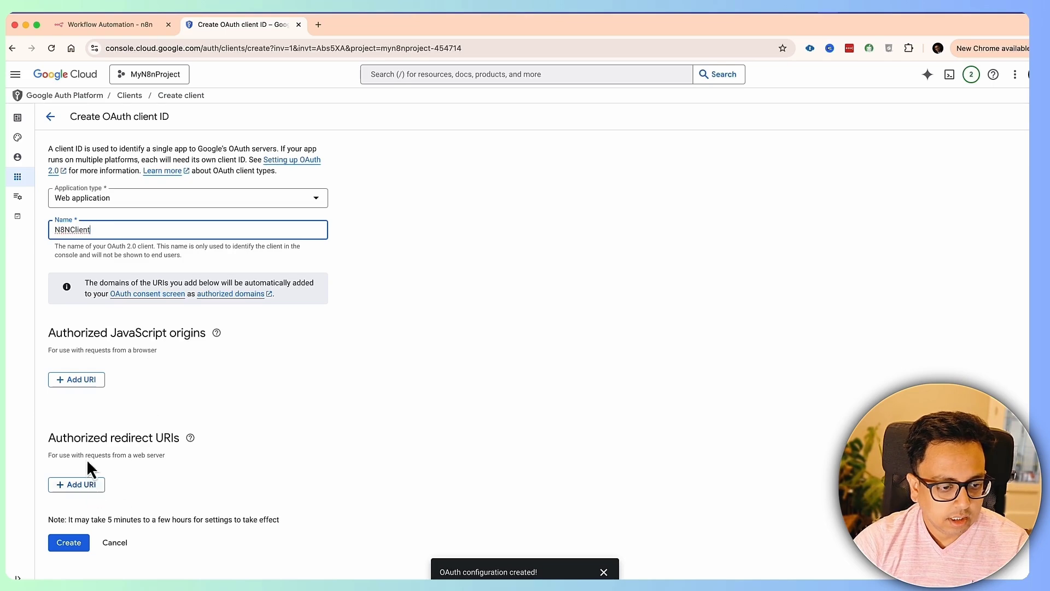
{"action": "left_click", "coordinate": [89, 488]}
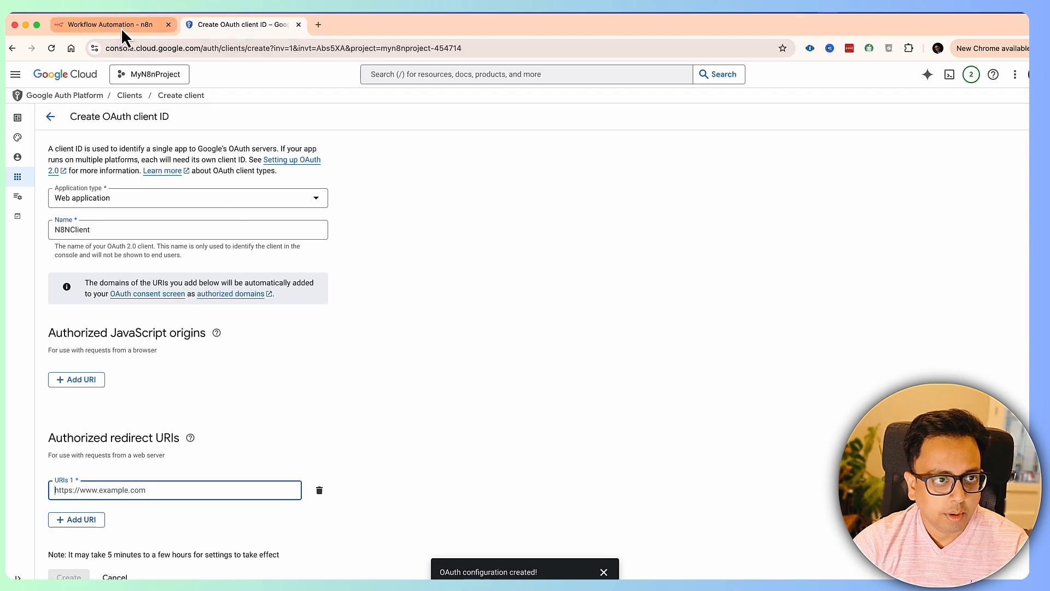
{"action": "left_click", "coordinate": [120, 26]}
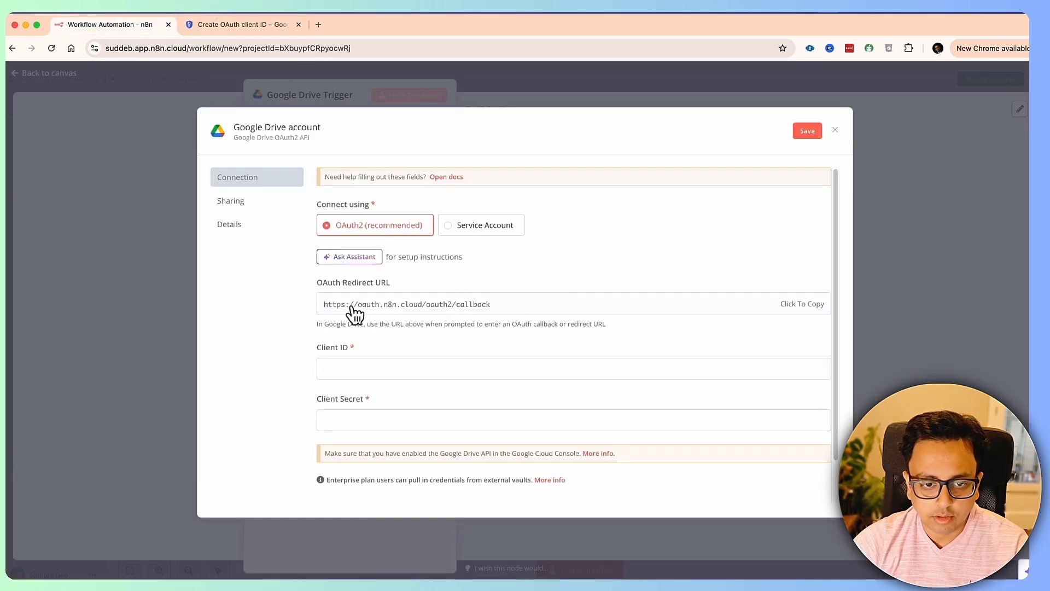
{"action": "left_click", "coordinate": [799, 306]}
{"action": "left_click", "coordinate": [273, 24]}
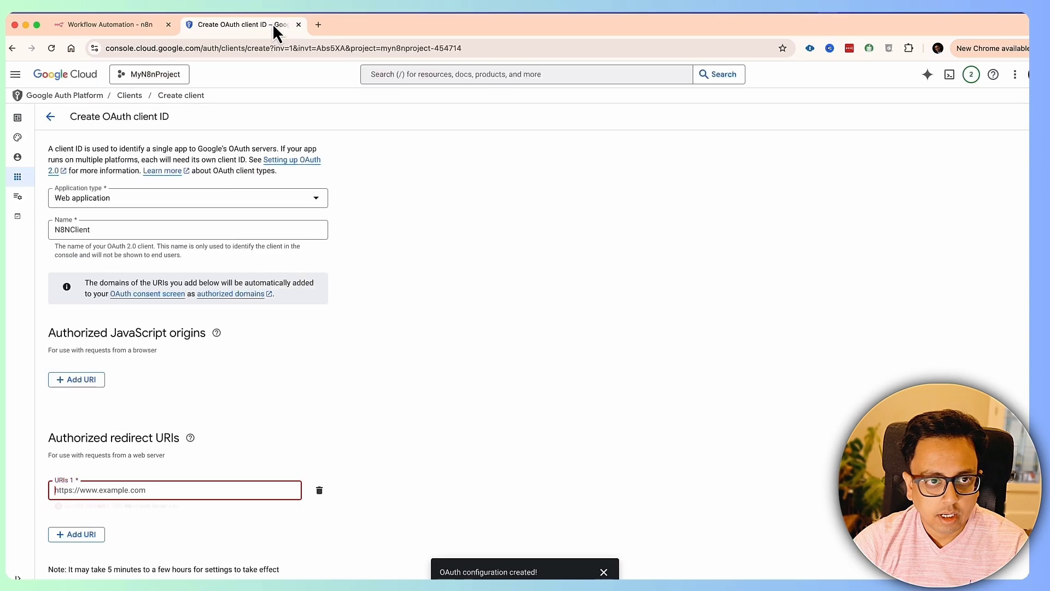
{"action": "left_click", "coordinate": [157, 491]}
{"action": "type", "text": "https://oauth.n8n.cloud/oauth2/callback"}
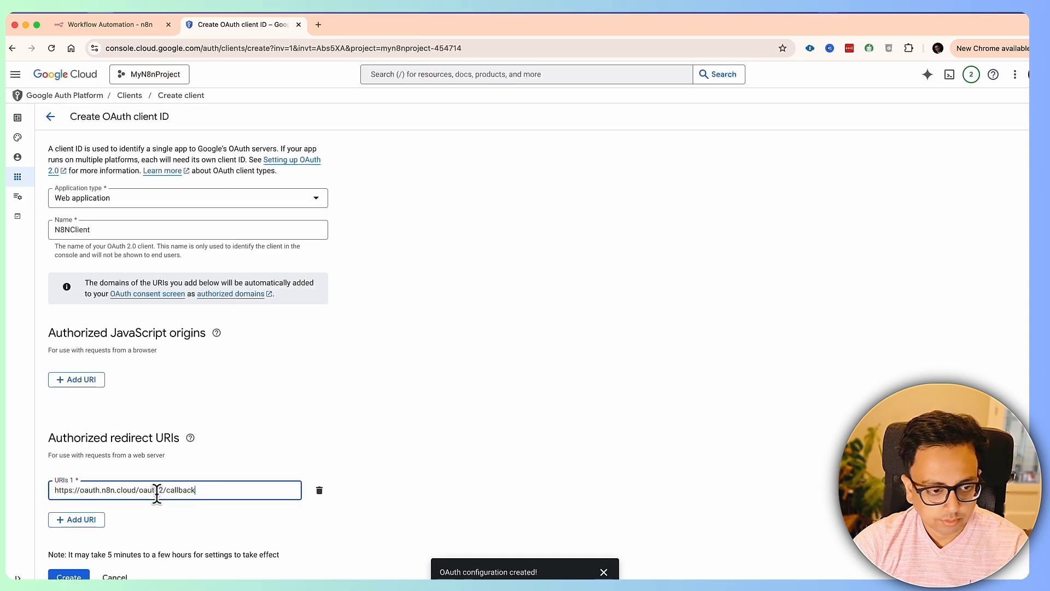
{"action": "left_click", "coordinate": [103, 26]}
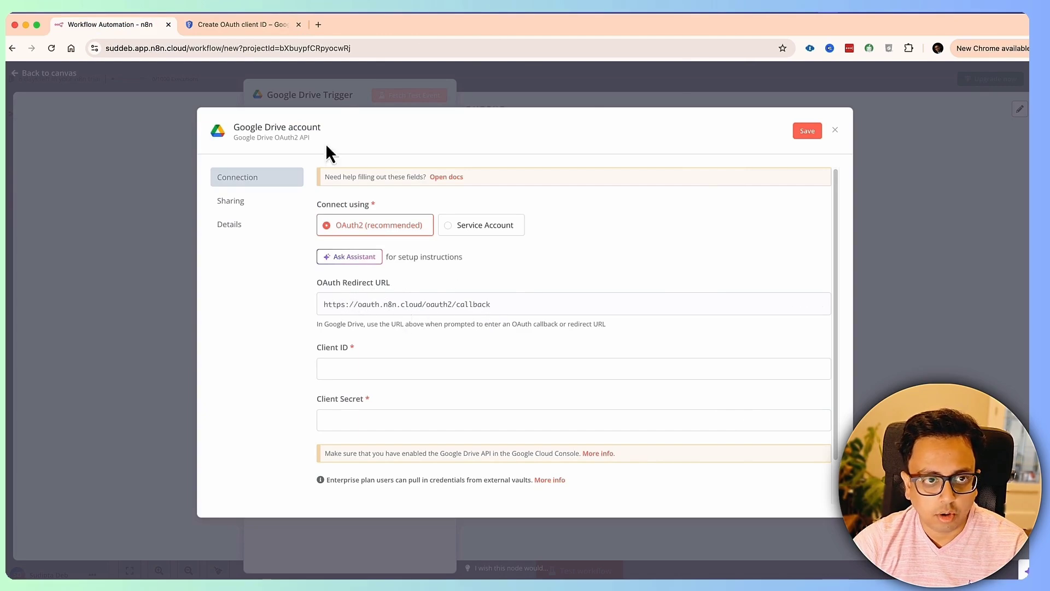
{"action": "left_click", "coordinate": [271, 28]}
{"action": "scroll", "coordinate": [219, 440], "scroll_direction": "down", "scroll_amount": 1}
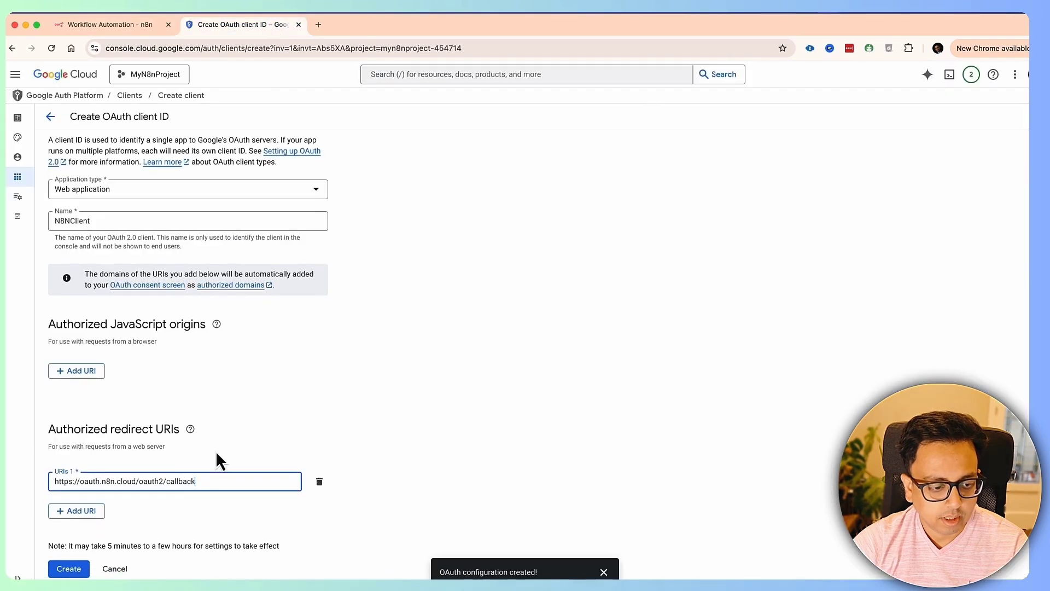
{"action": "left_click", "coordinate": [69, 569]}
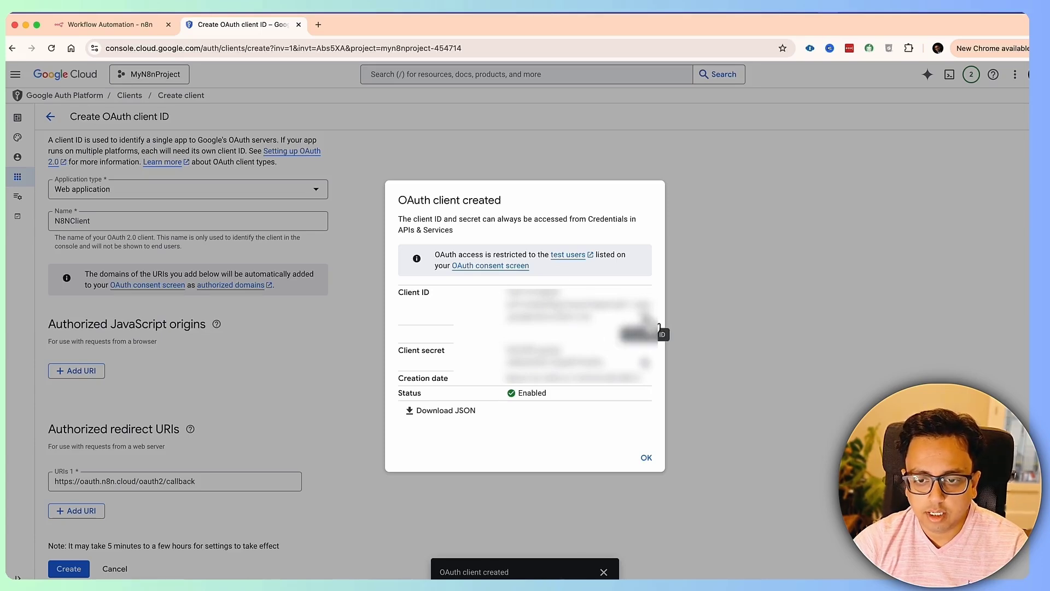
- Paste the new client ID and client secret into the n8n credential and save it
{"action": "left_click", "coordinate": [137, 26]}
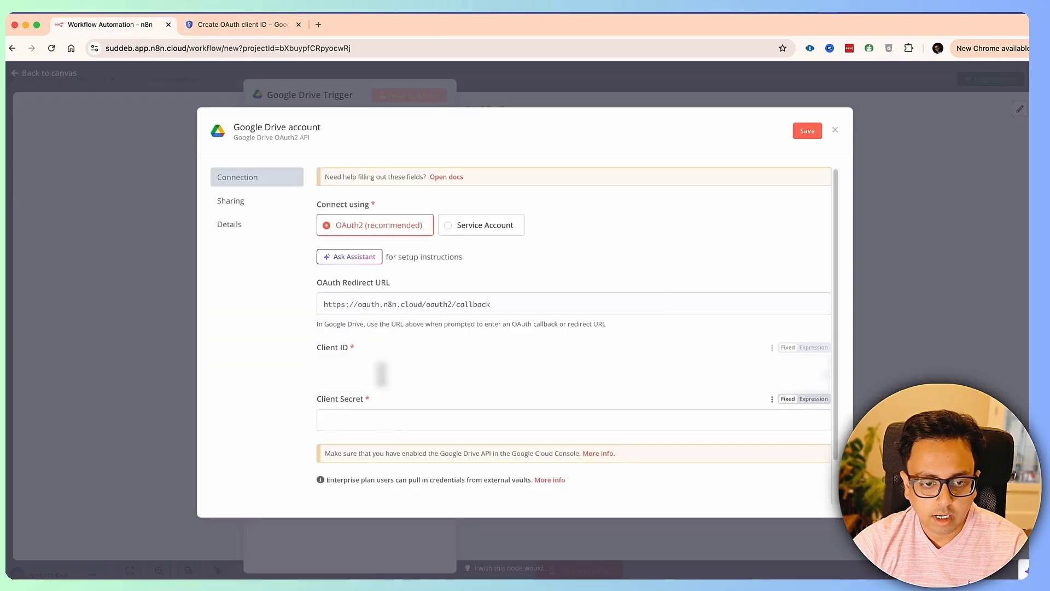
{"action": "key", "text": "super+v"}
{"action": "left_click", "coordinate": [263, 31]}
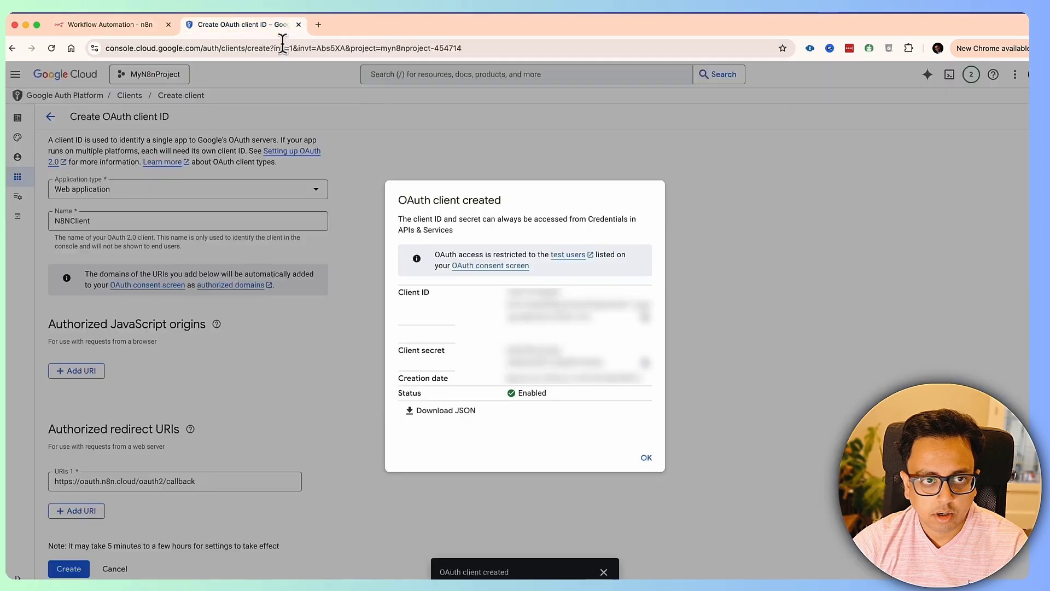
{"action": "left_click", "coordinate": [103, 32]}
{"action": "left_click", "coordinate": [420, 423]}
{"action": "key", "text": "super+v"}
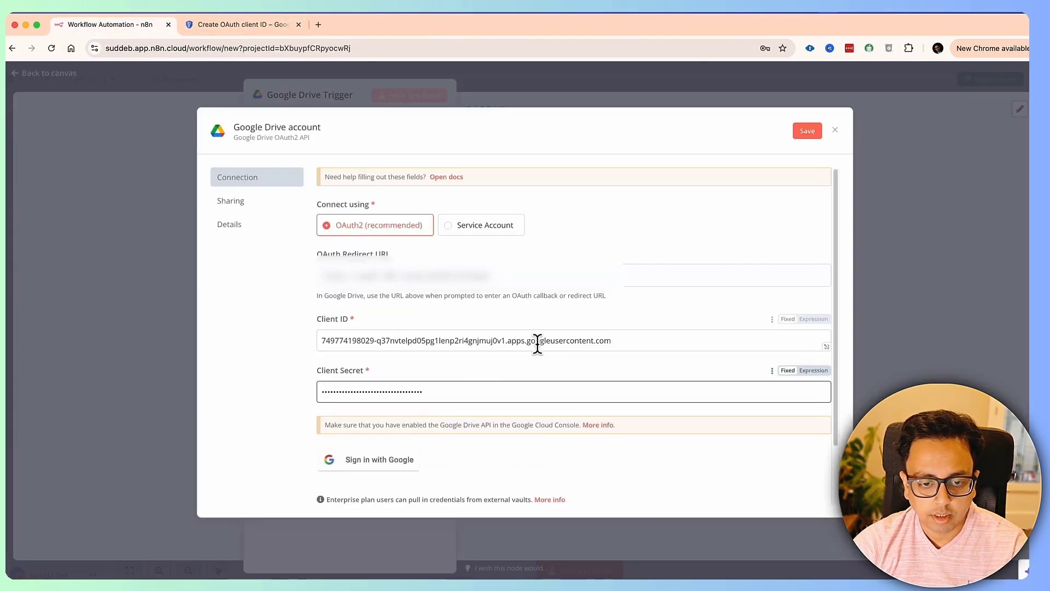
{"action": "scroll", "coordinate": [537, 345], "scroll_direction": "down", "scroll_amount": 2}
{"action": "left_click", "coordinate": [807, 131]}
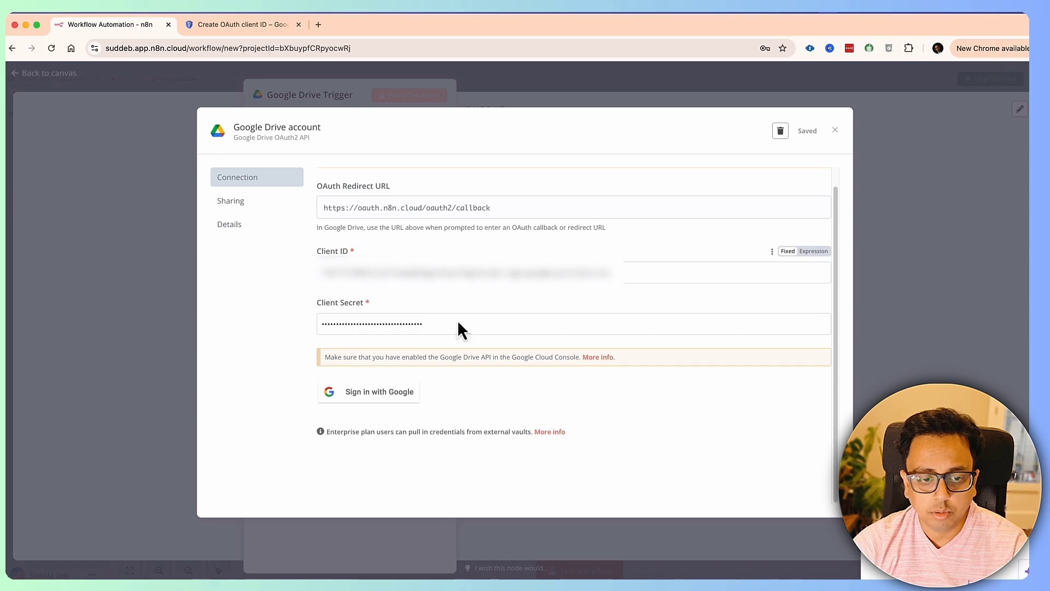
- Try Sign in with Google, which is blocked with Error 403, and close the popup
{"action": "left_click", "coordinate": [405, 397]}
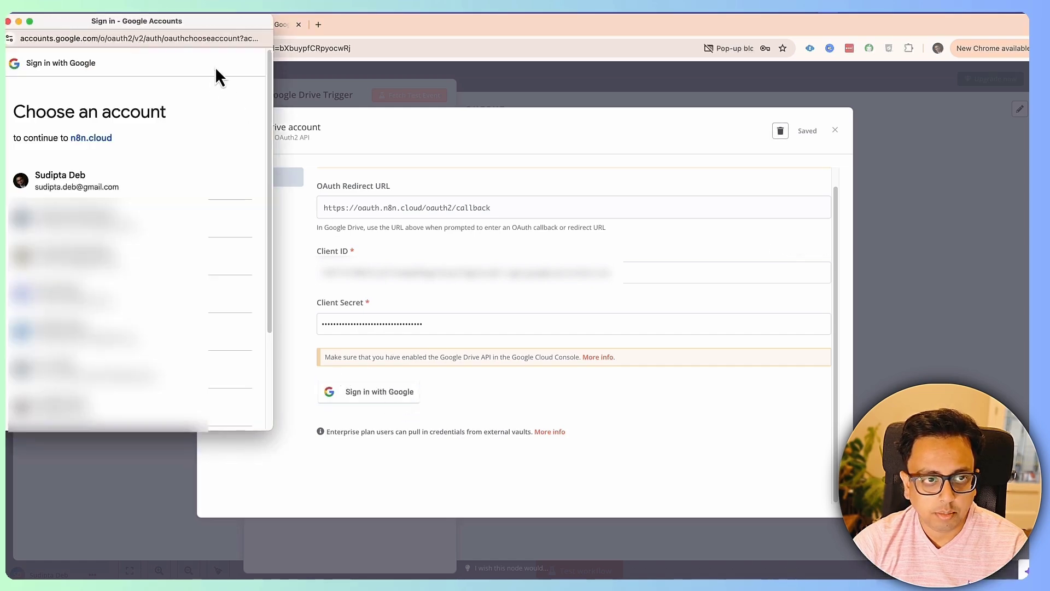
{"action": "left_click", "coordinate": [92, 186]}
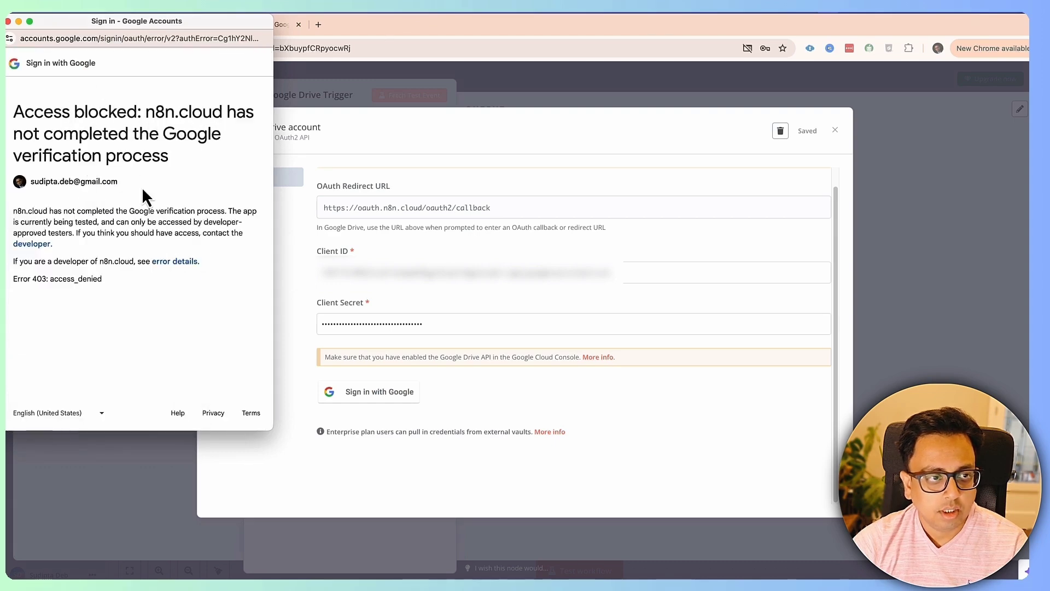
{"action": "left_click", "coordinate": [8, 21]}
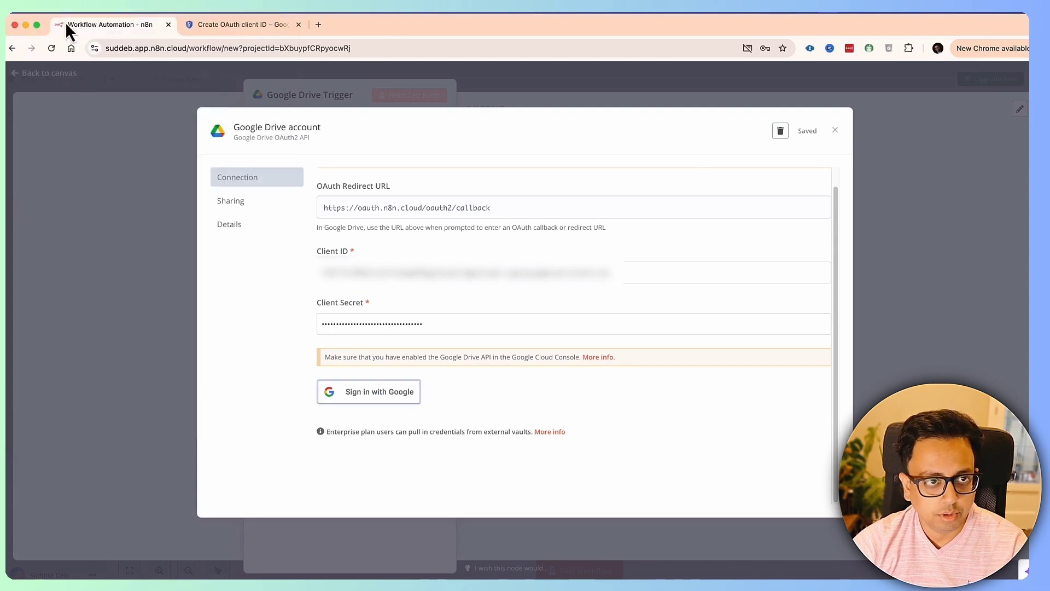
{"action": "left_click", "coordinate": [227, 25]}
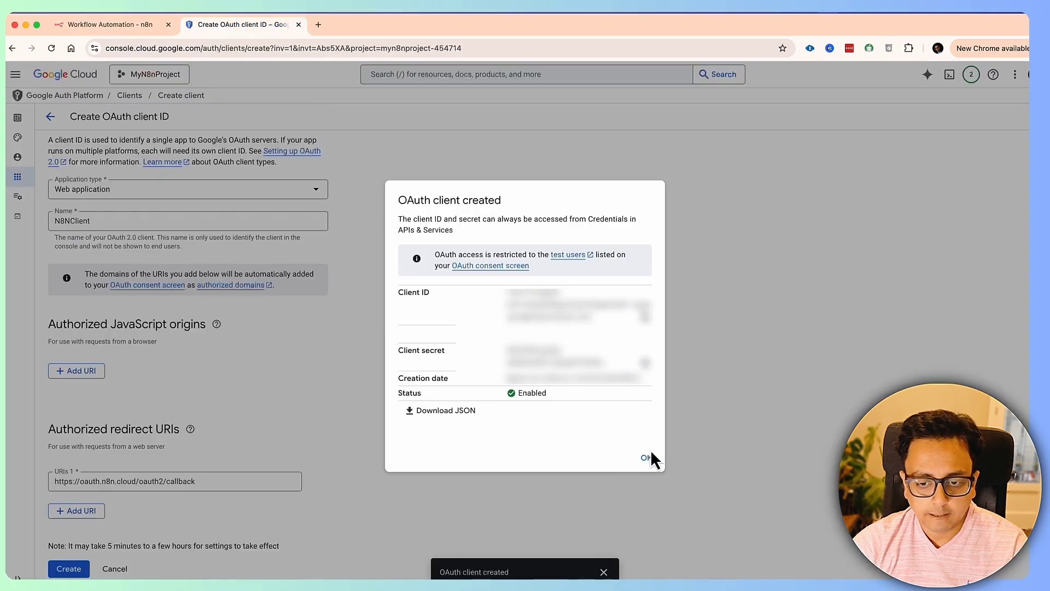
- Dismiss the client-created dialog and publish the OAuth app from Testing to In production
{"action": "left_click", "coordinate": [647, 457]}
{"action": "left_click", "coordinate": [31, 139]}
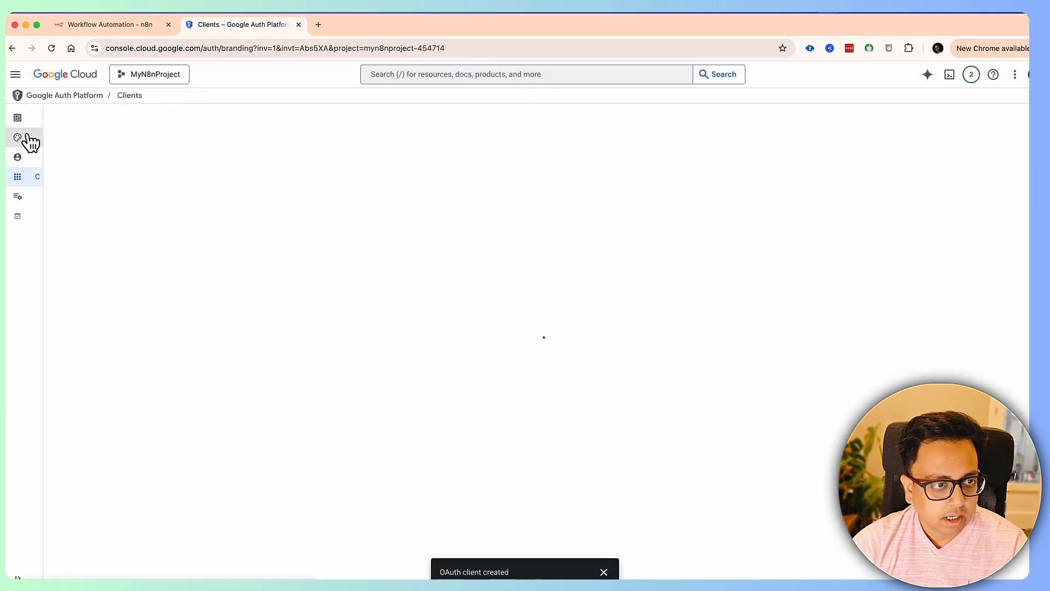
{"action": "left_click", "coordinate": [35, 158]}
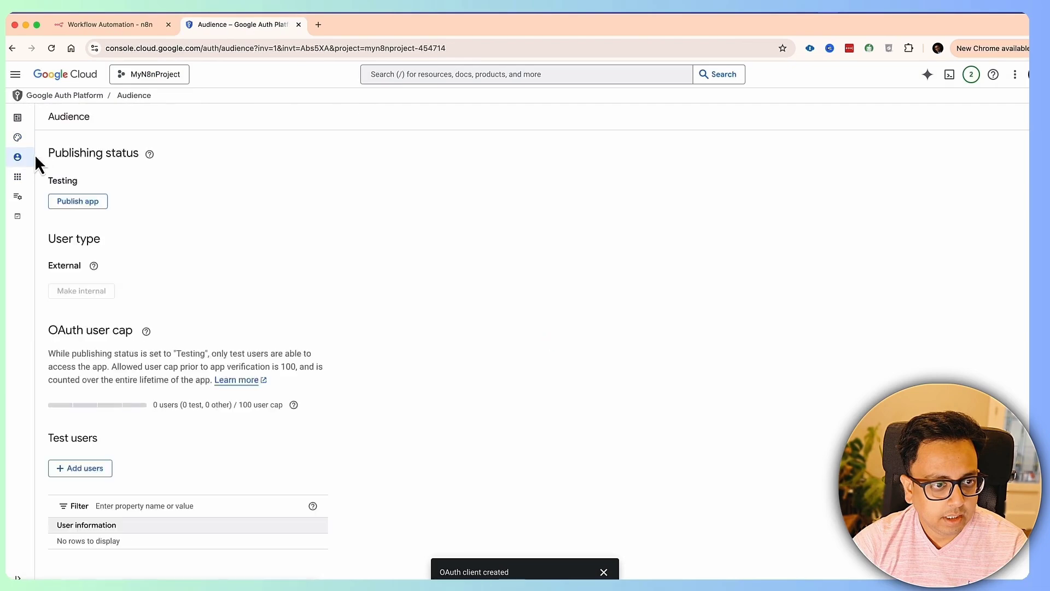
{"action": "mouse_move", "coordinate": [30, 160]}
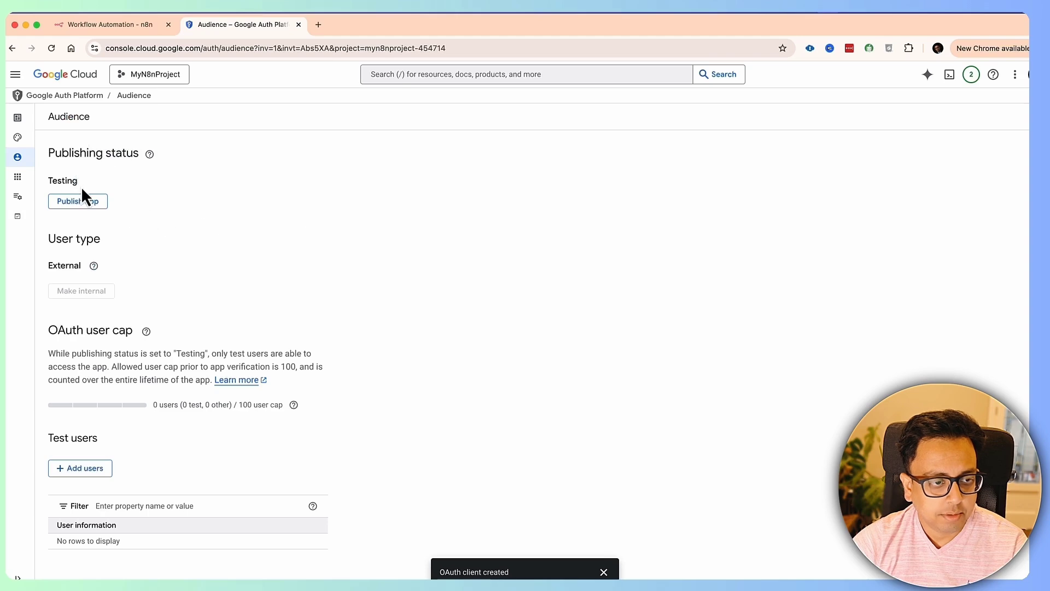
{"action": "left_click", "coordinate": [79, 202]}
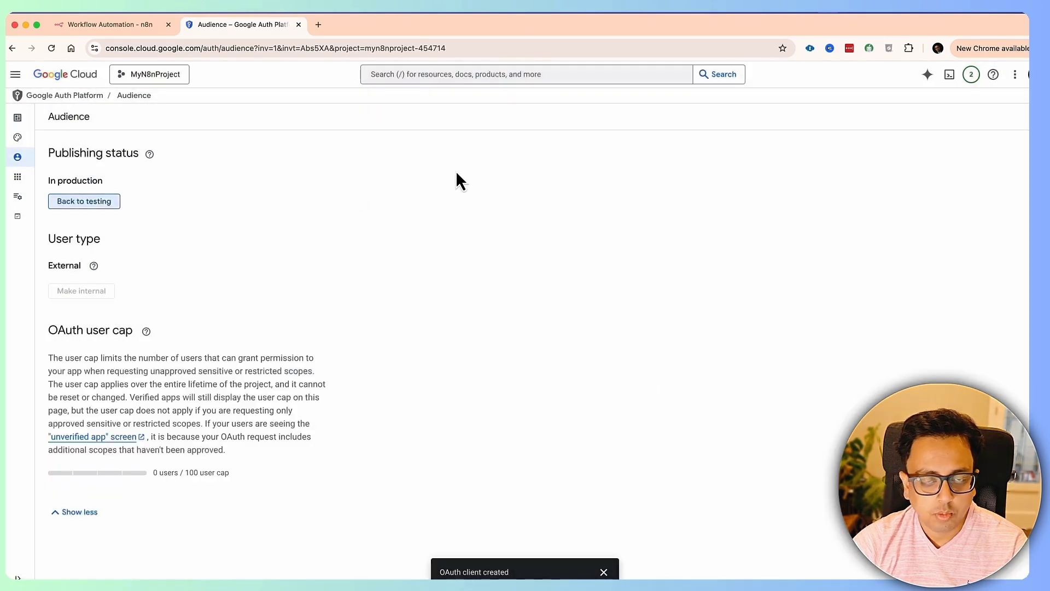
{"action": "left_click", "coordinate": [89, 25]}
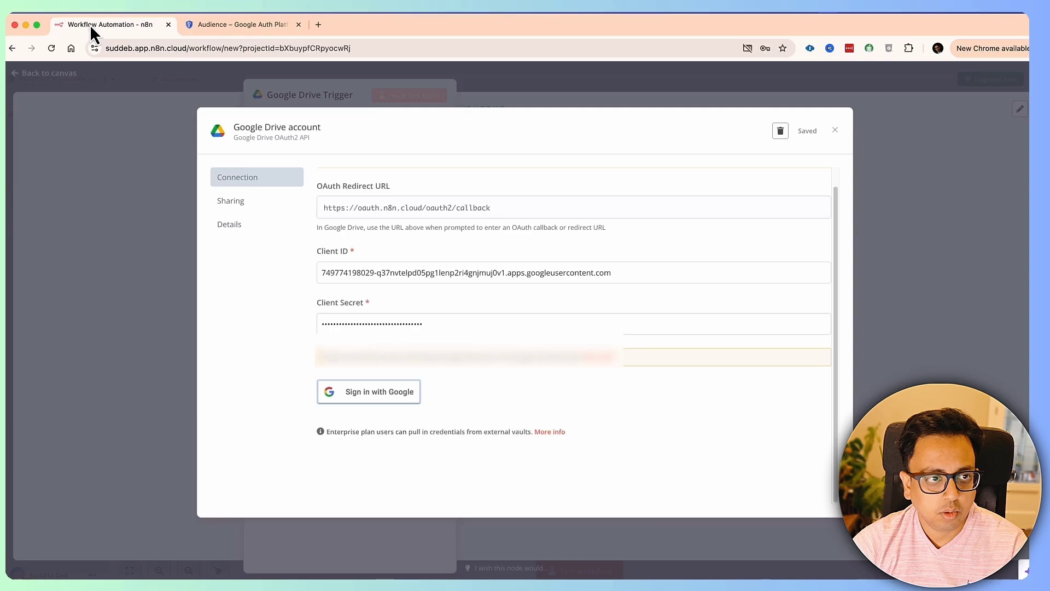
- Sign in with Google and proceed past the unverified-app warning to n8n.cloud
{"action": "left_click", "coordinate": [390, 398]}
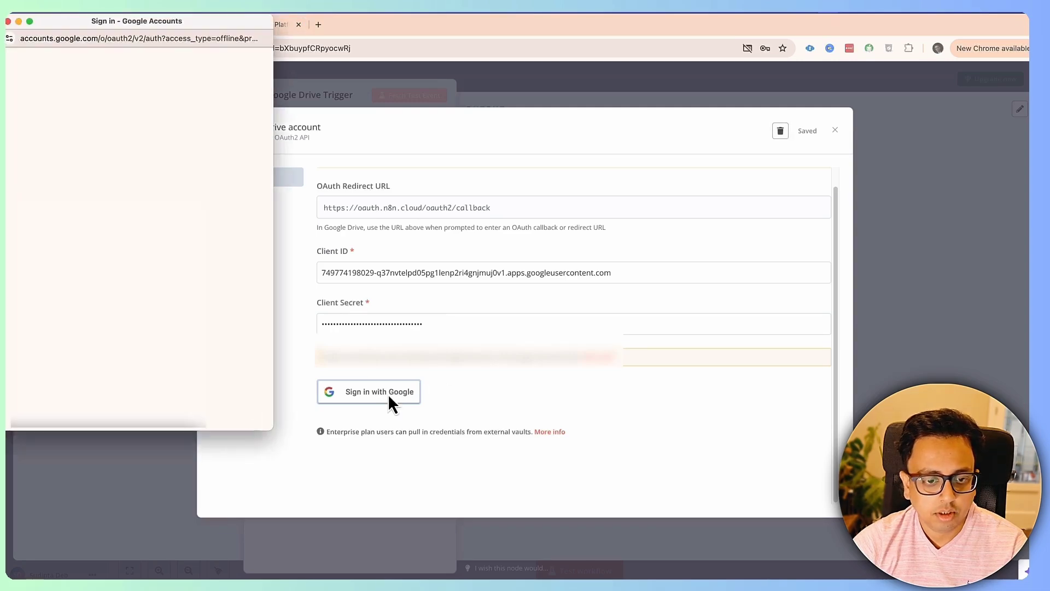
{"action": "left_click", "coordinate": [100, 183]}
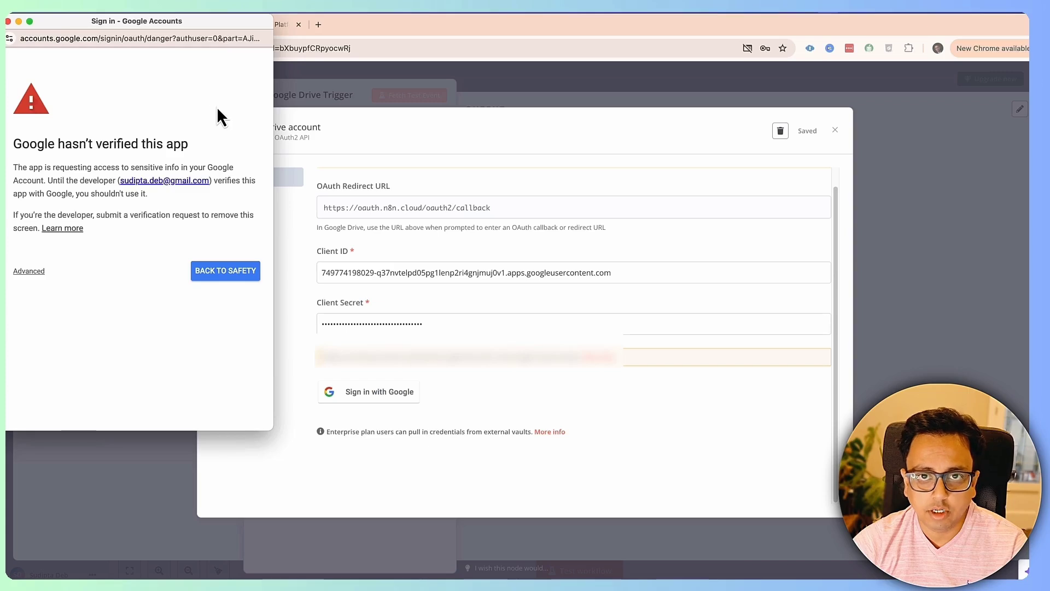
{"action": "left_click", "coordinate": [26, 272]}
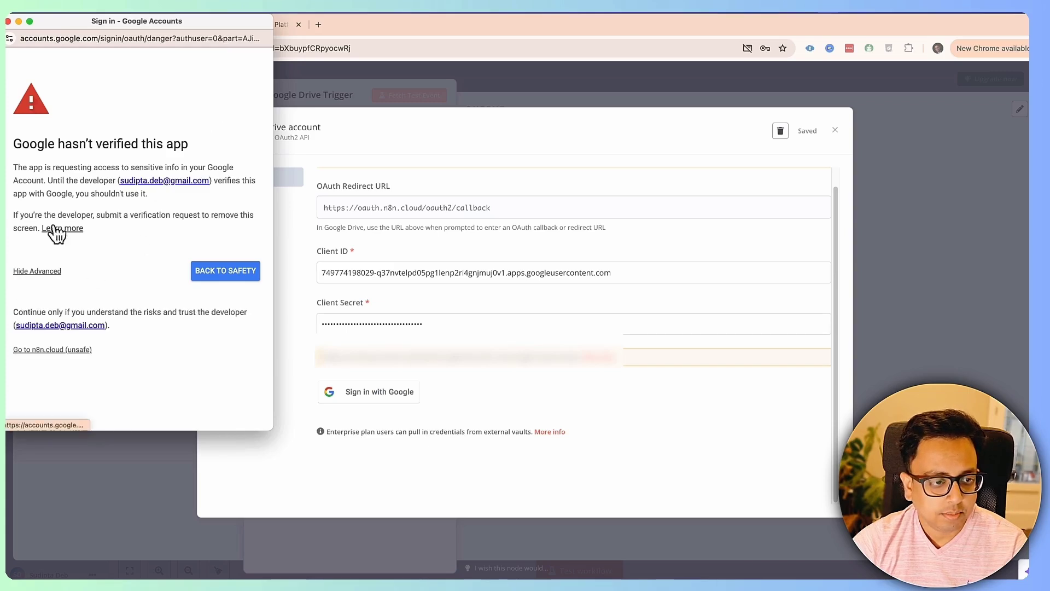
{"action": "left_click", "coordinate": [36, 352]}
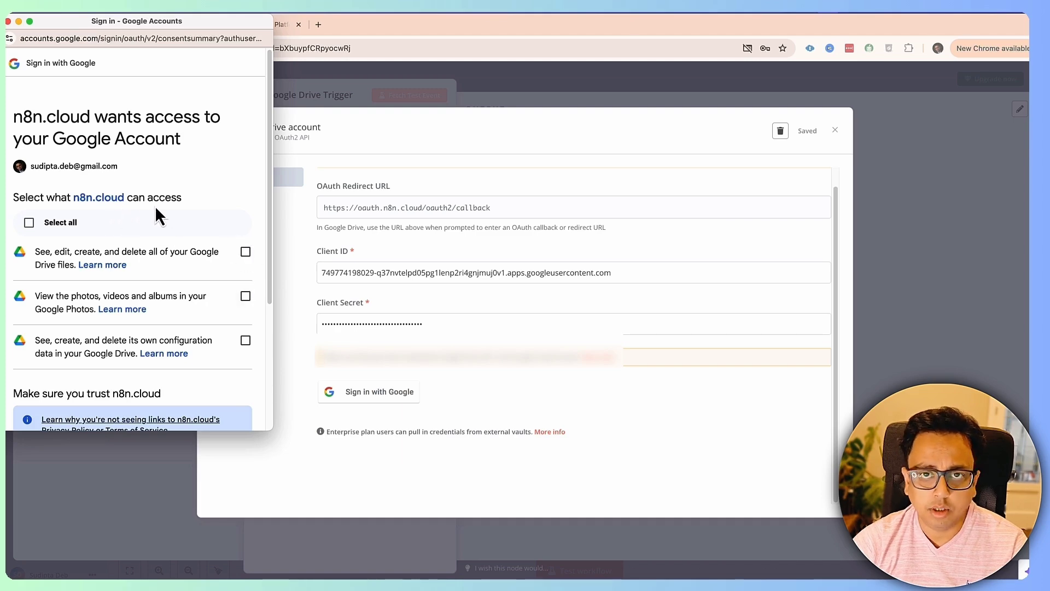
- Grant n8n.cloud all requested Drive permissions and close the connection-successful popup
{"action": "left_click", "coordinate": [29, 223]}
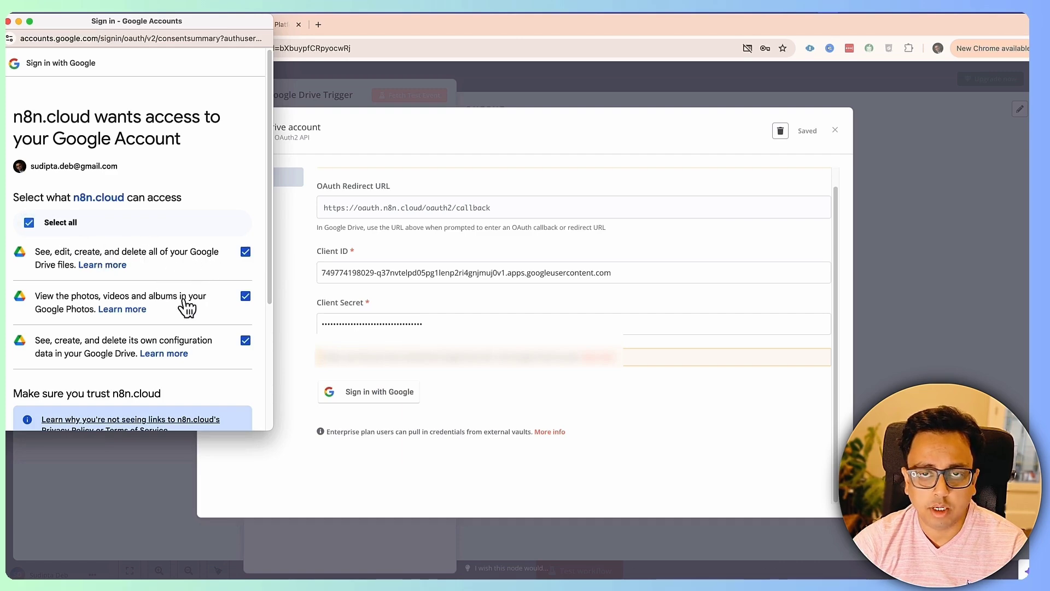
{"action": "scroll", "coordinate": [147, 326], "scroll_direction": "down", "scroll_amount": 5}
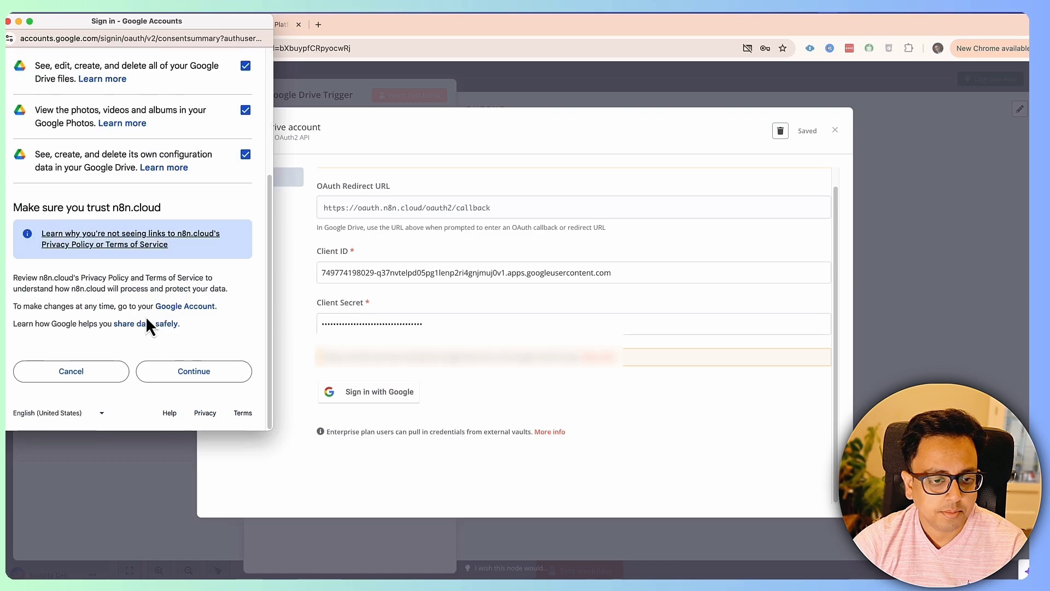
{"action": "left_click", "coordinate": [202, 376]}
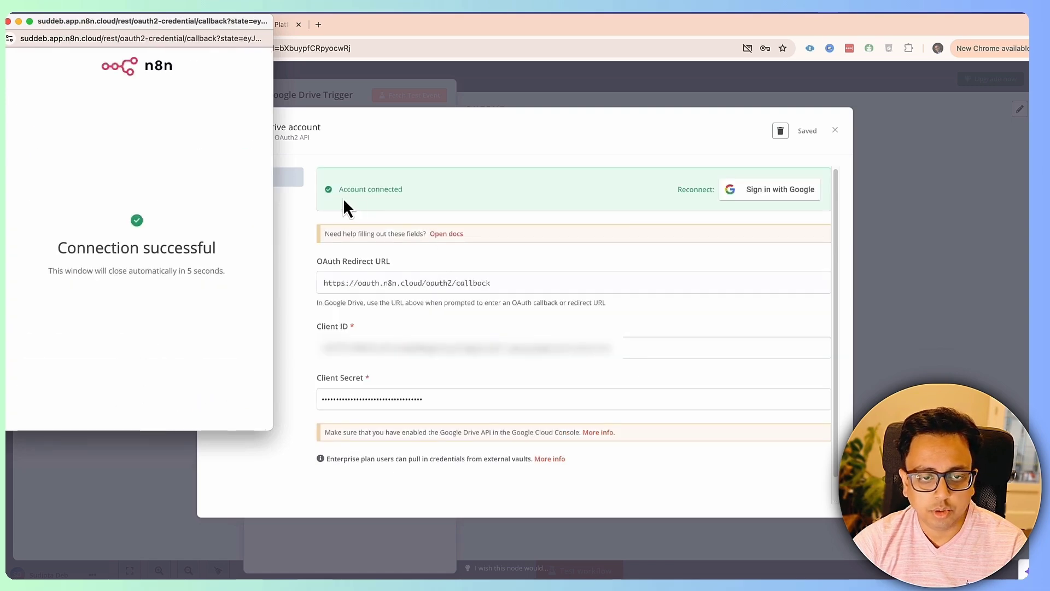
{"action": "left_click", "coordinate": [9, 22]}
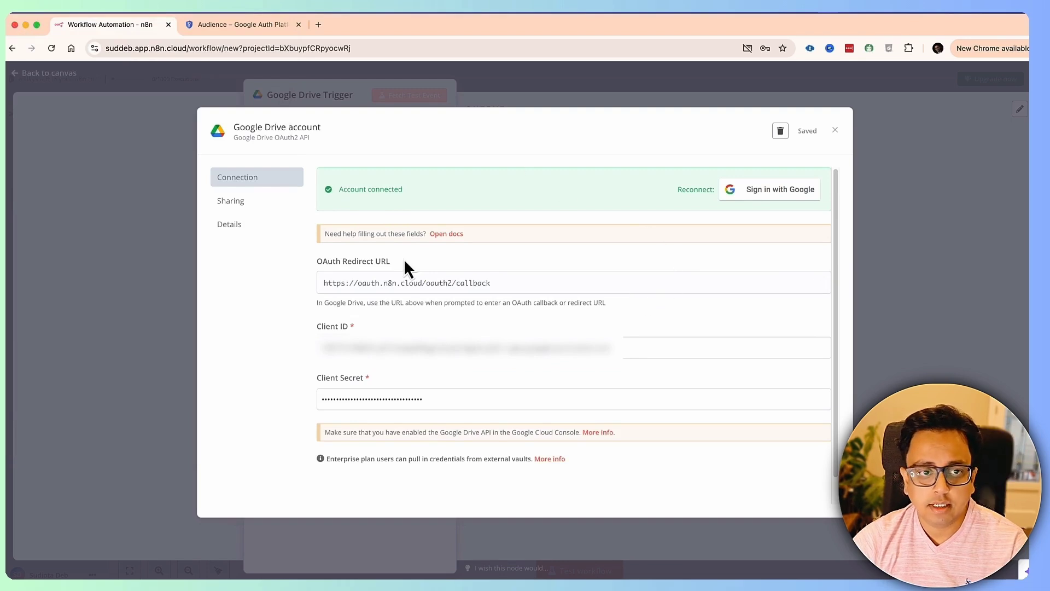